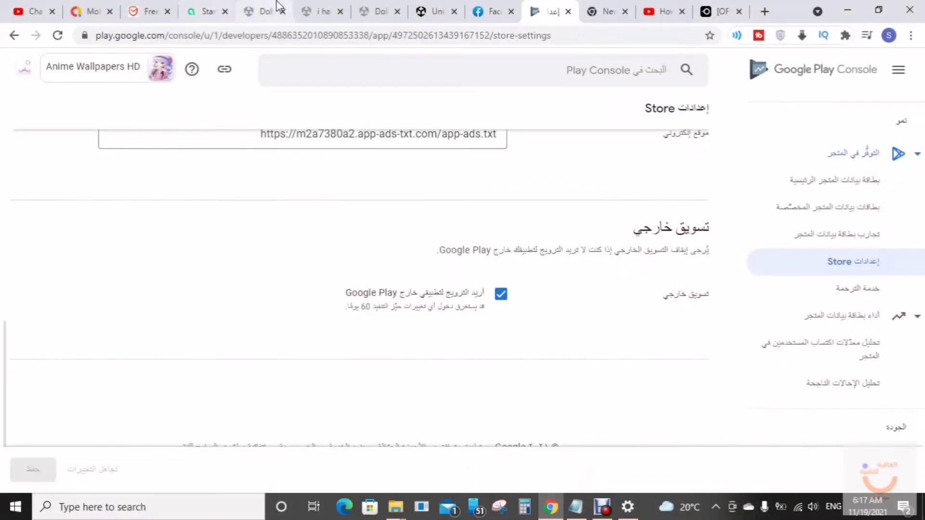
- Switch to the Unity dashboard's Organization Settings, where missing app-ads.txt entries are flagged
{"action": "left_click", "coordinate": [269, 11]}
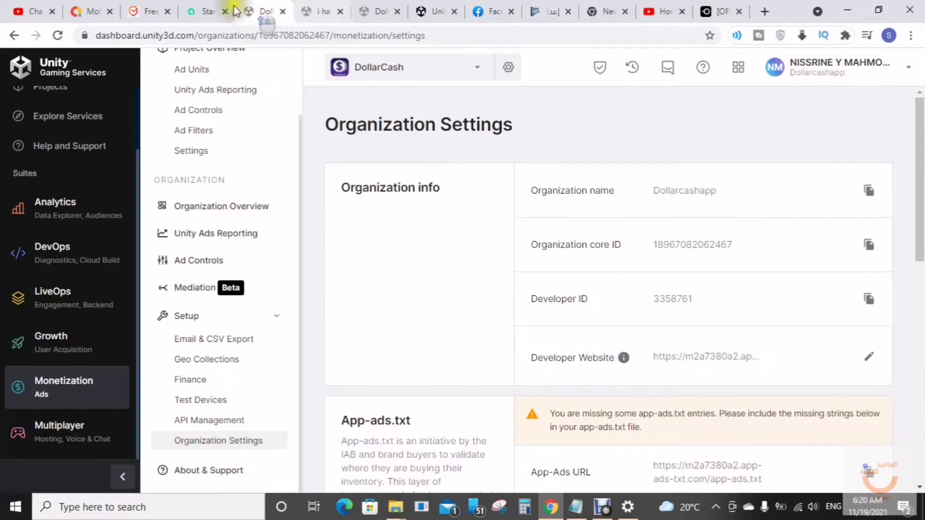
- Open the DollarCash project from Projects and view its Monetization overview showing eCPM $0.96
{"action": "scroll", "coordinate": [144, 173], "scroll_direction": "up", "scroll_amount": 3}
{"action": "scroll", "coordinate": [117, 158], "scroll_direction": "up", "scroll_amount": 3}
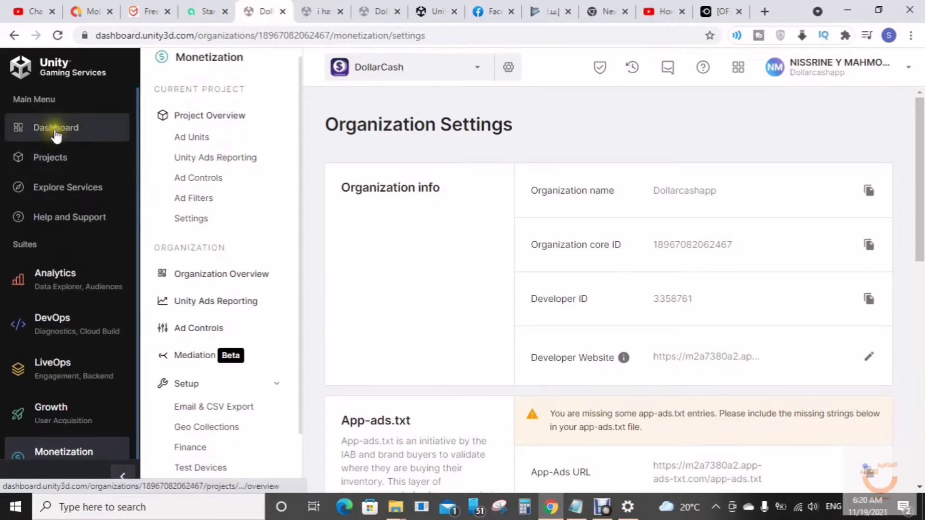
{"action": "left_click", "coordinate": [55, 165]}
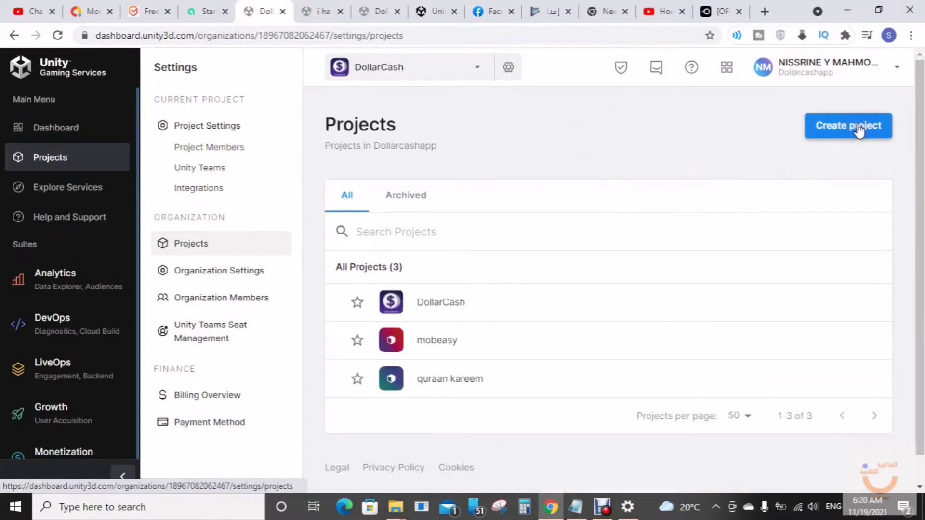
{"action": "left_click", "coordinate": [473, 311]}
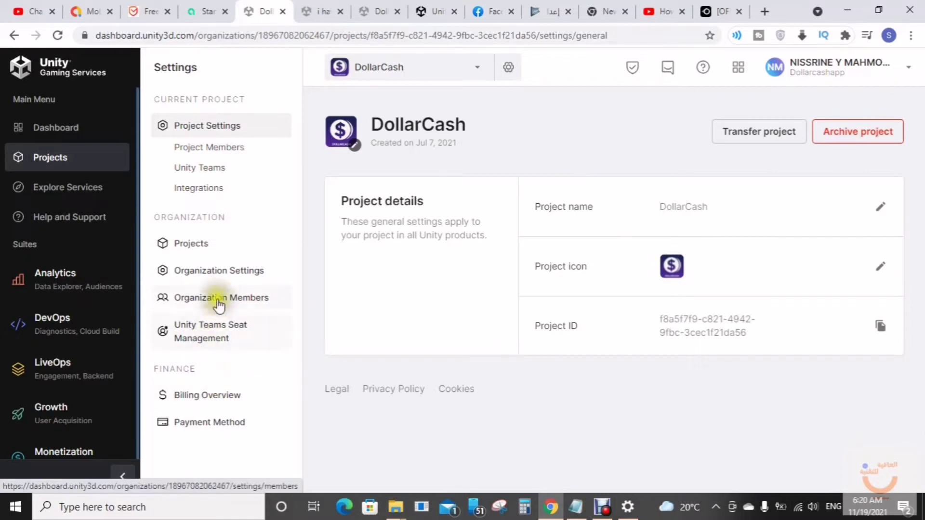
{"action": "left_click", "coordinate": [222, 273]}
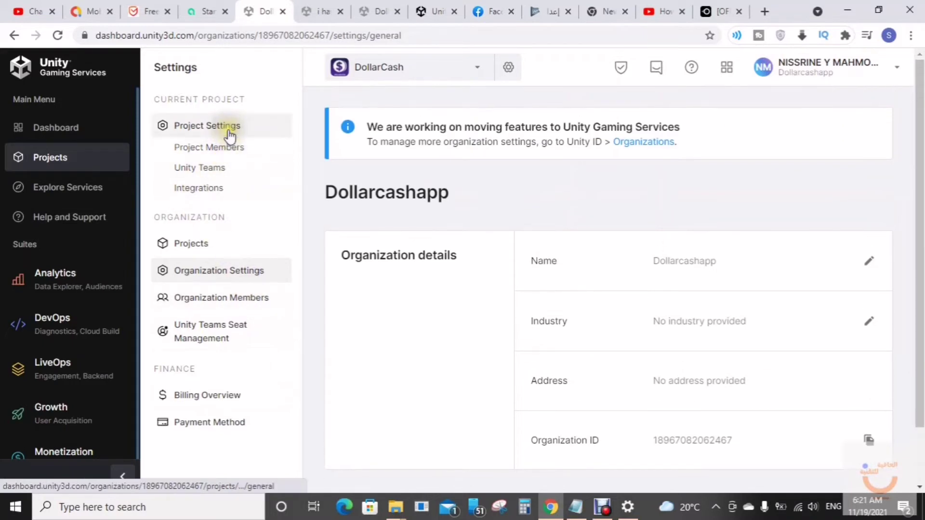
{"action": "left_click", "coordinate": [229, 136]}
{"action": "scroll", "coordinate": [83, 318], "scroll_direction": "down", "scroll_amount": 2}
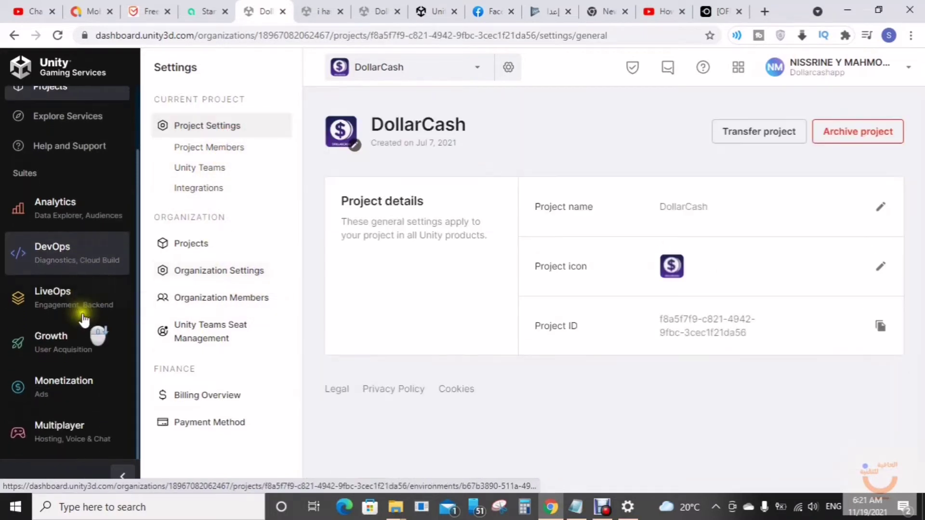
{"action": "left_click", "coordinate": [56, 386]}
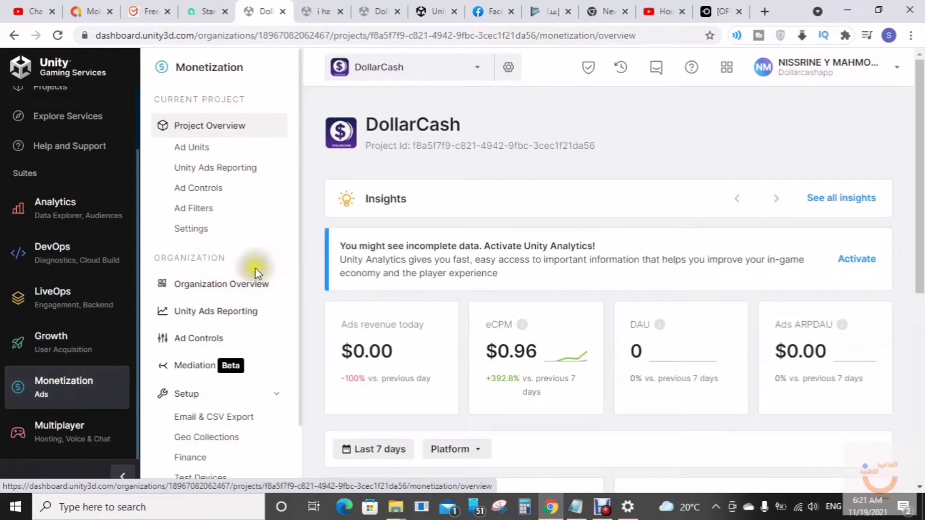
{"action": "scroll", "coordinate": [256, 269], "scroll_direction": "down", "scroll_amount": 2}
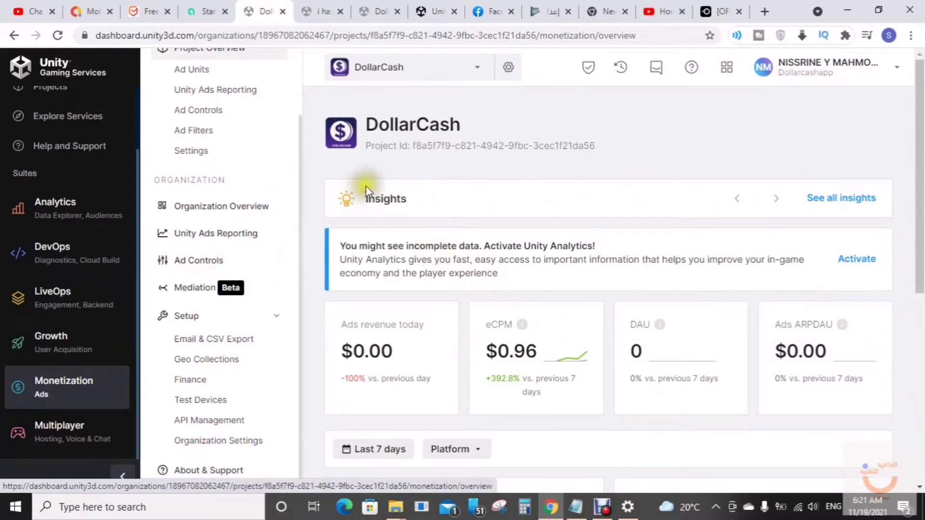
{"action": "left_click_drag", "start_coordinate": [360, 185], "coordinate": [452, 187]}
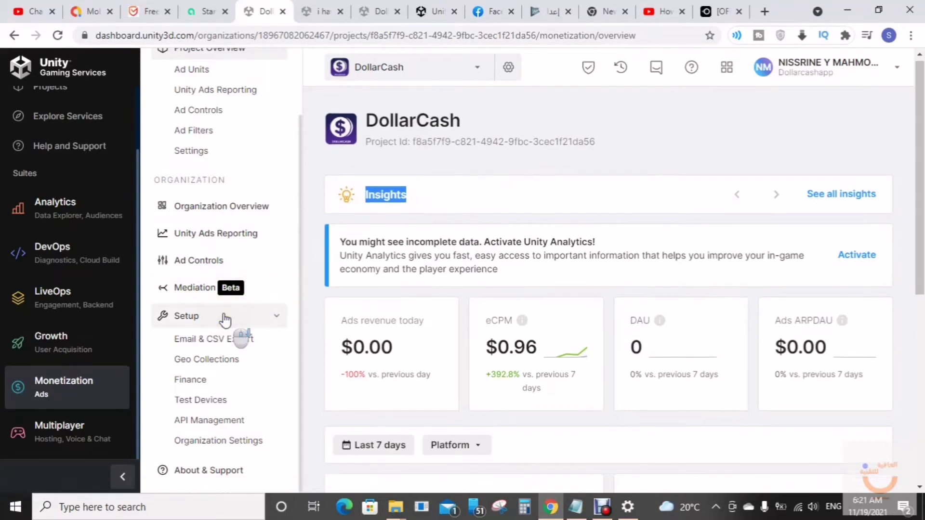
{"action": "scroll", "coordinate": [225, 319], "scroll_direction": "down", "scroll_amount": 1}
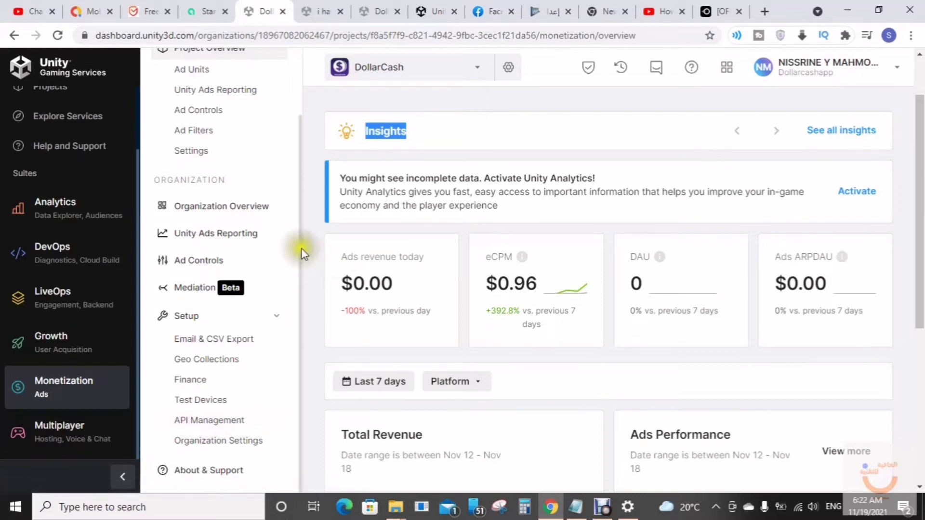
{"action": "scroll", "coordinate": [304, 253], "scroll_direction": "down", "scroll_amount": 3}
- Open Organization Settings and locate the App-ads.txt section listing the missing sellers
{"action": "left_click", "coordinate": [240, 442]}
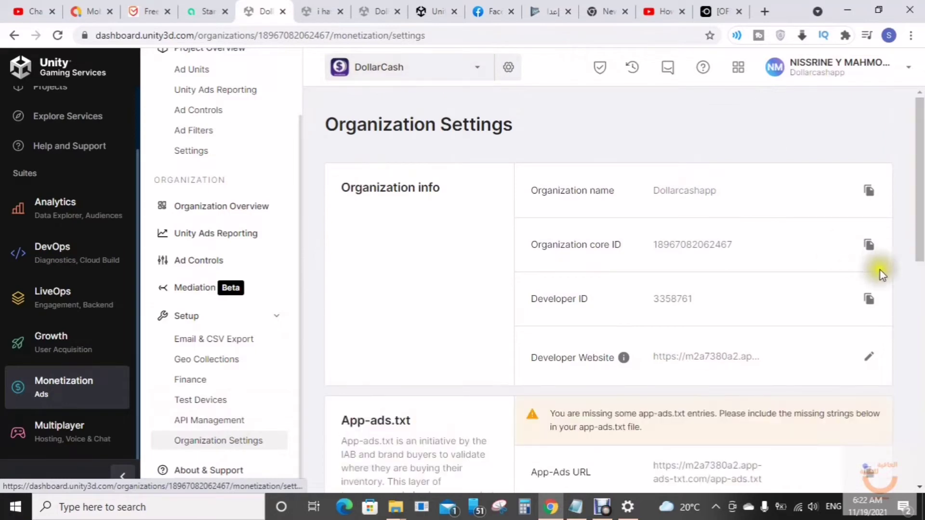
{"action": "left_click_drag", "start_coordinate": [920, 198], "coordinate": [921, 309]}
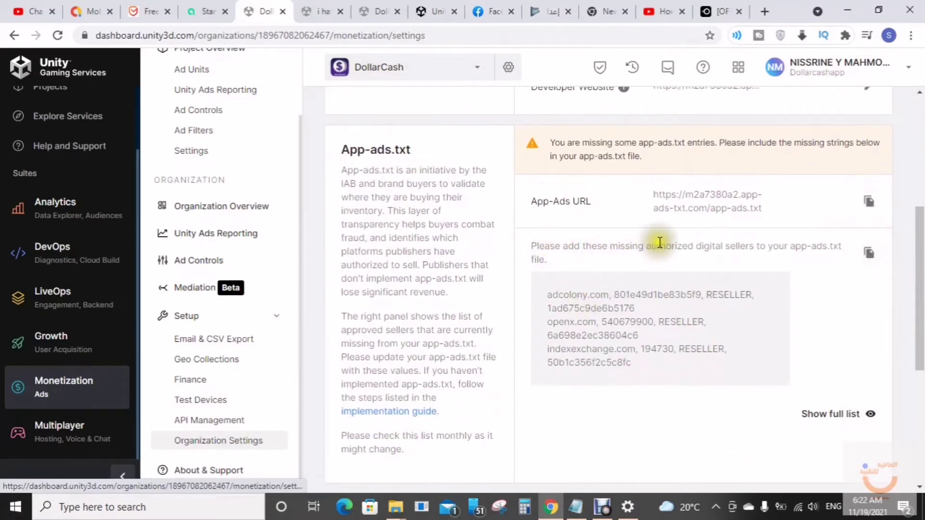
{"action": "scroll", "coordinate": [777, 262], "scroll_direction": "up", "scroll_amount": 4}
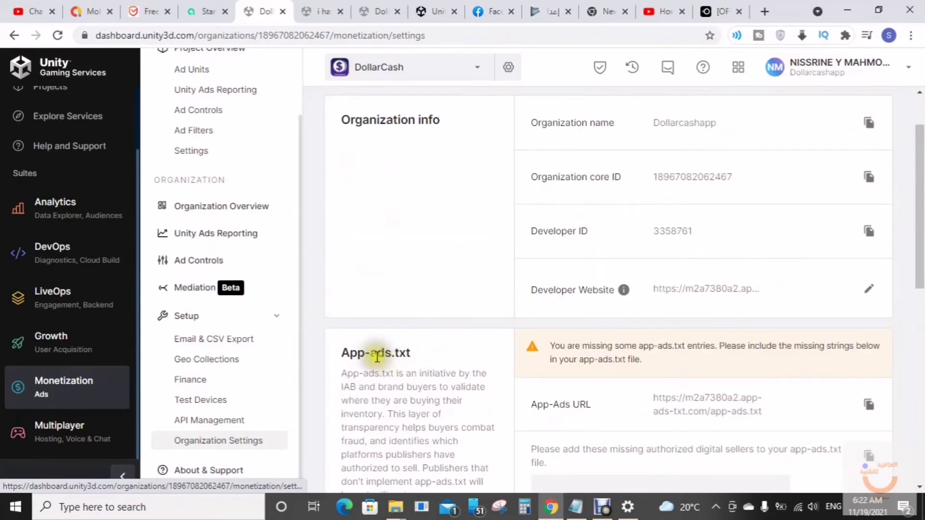
{"action": "left_click_drag", "start_coordinate": [413, 354], "coordinate": [342, 351]}
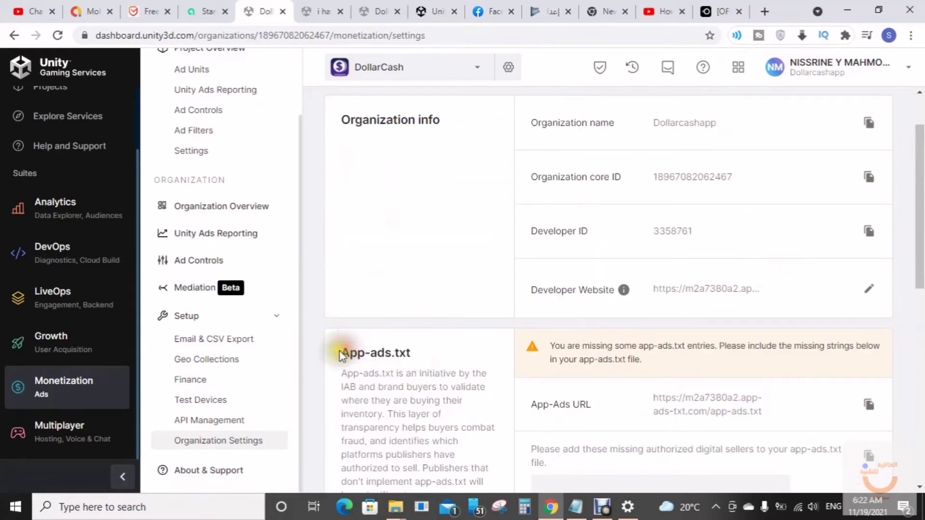
{"action": "scroll", "coordinate": [737, 351], "scroll_direction": "down", "scroll_amount": 3}
{"action": "scroll", "coordinate": [737, 351], "scroll_direction": "down", "scroll_amount": 1}
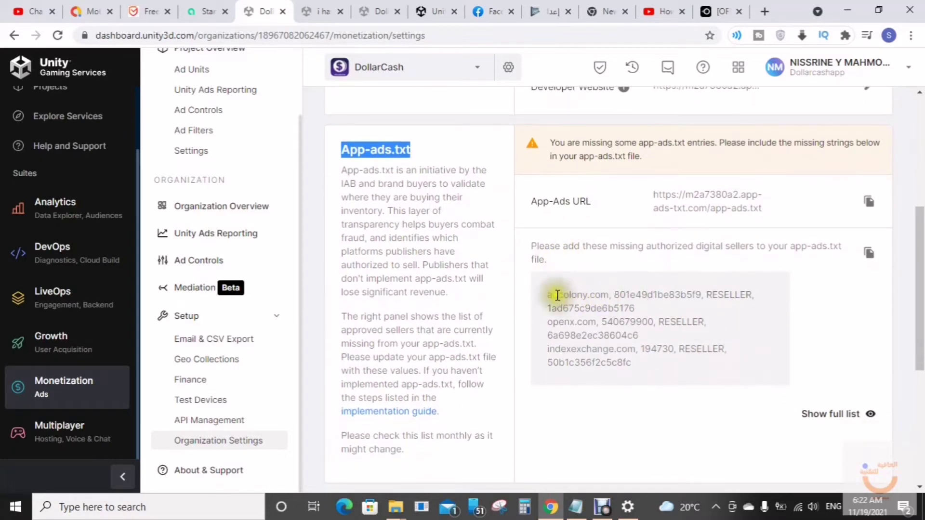
{"action": "left_click_drag", "start_coordinate": [548, 295], "coordinate": [707, 368]}
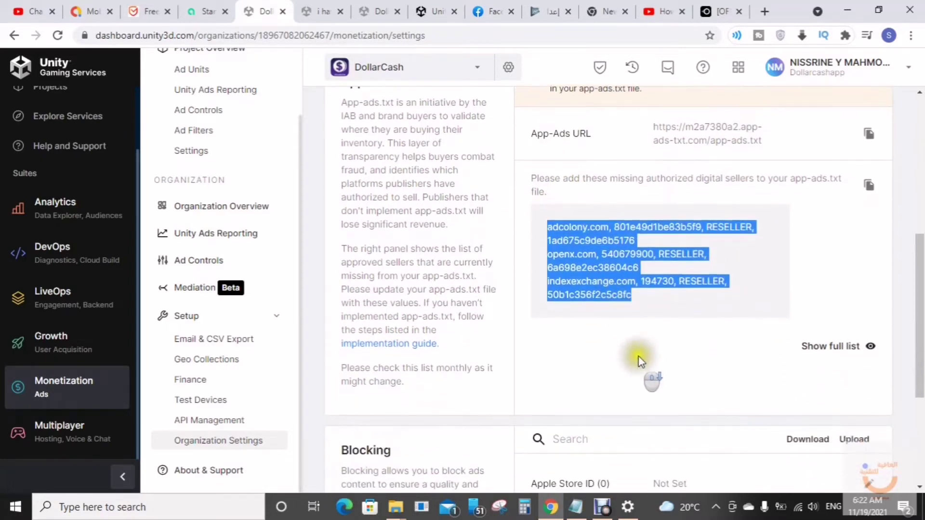
- Expand the full list of required app-ads.txt entries and copy all three seller lines
{"action": "left_click", "coordinate": [826, 413]}
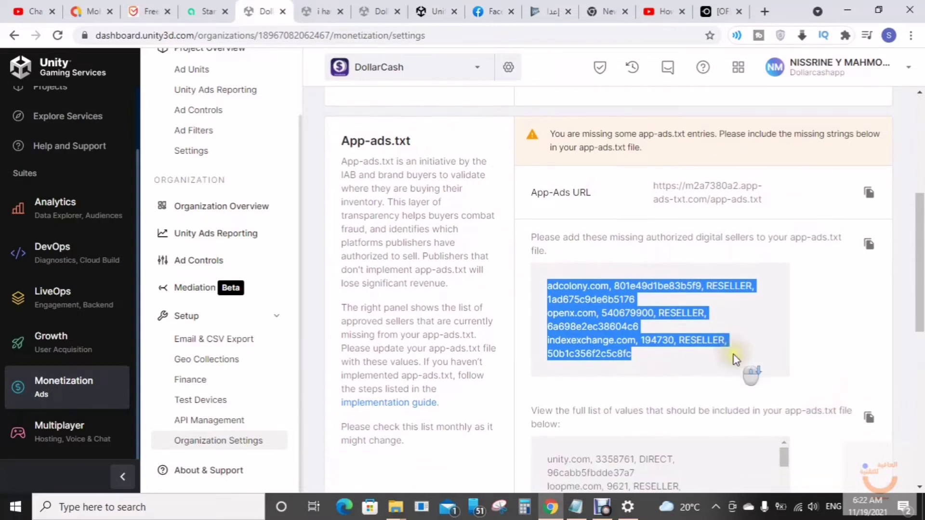
{"action": "scroll", "coordinate": [757, 271], "scroll_direction": "down", "scroll_amount": 2}
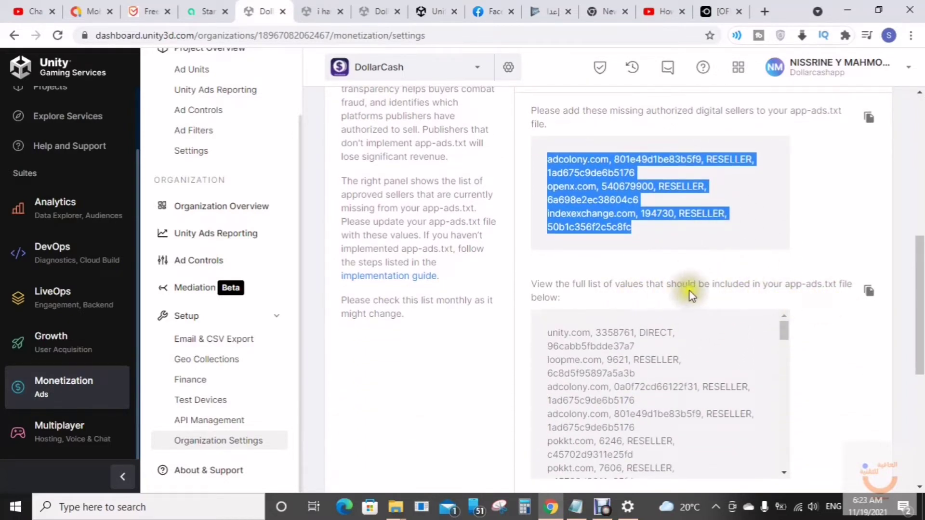
{"action": "scroll", "coordinate": [713, 328], "scroll_direction": "down", "scroll_amount": 1}
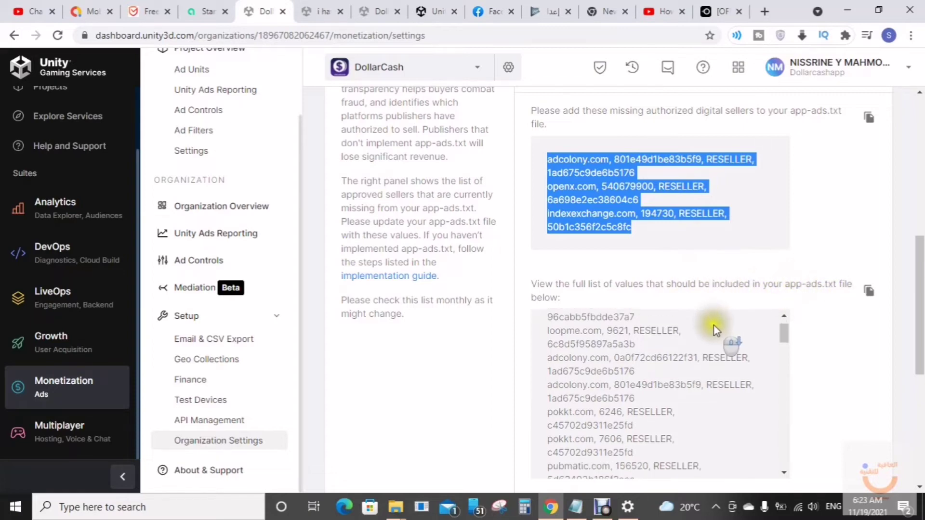
{"action": "scroll", "coordinate": [716, 329], "scroll_direction": "down", "scroll_amount": 3}
{"action": "scroll", "coordinate": [717, 332], "scroll_direction": "down", "scroll_amount": 3}
{"action": "scroll", "coordinate": [716, 329], "scroll_direction": "down", "scroll_amount": 2}
{"action": "scroll", "coordinate": [764, 350], "scroll_direction": "down", "scroll_amount": 2}
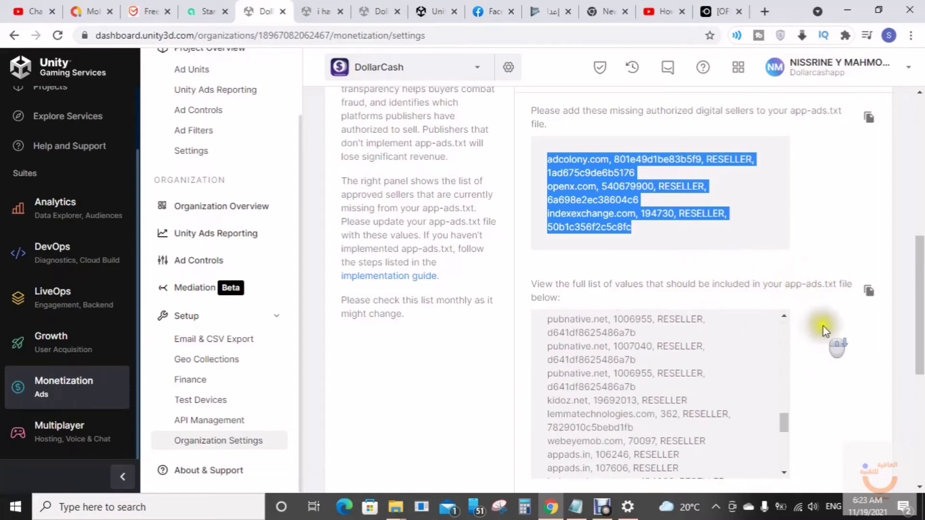
{"action": "scroll", "coordinate": [825, 330], "scroll_direction": "down", "scroll_amount": 3}
{"action": "scroll", "coordinate": [825, 327], "scroll_direction": "up", "scroll_amount": 3}
{"action": "scroll", "coordinate": [825, 328], "scroll_direction": "up", "scroll_amount": 1}
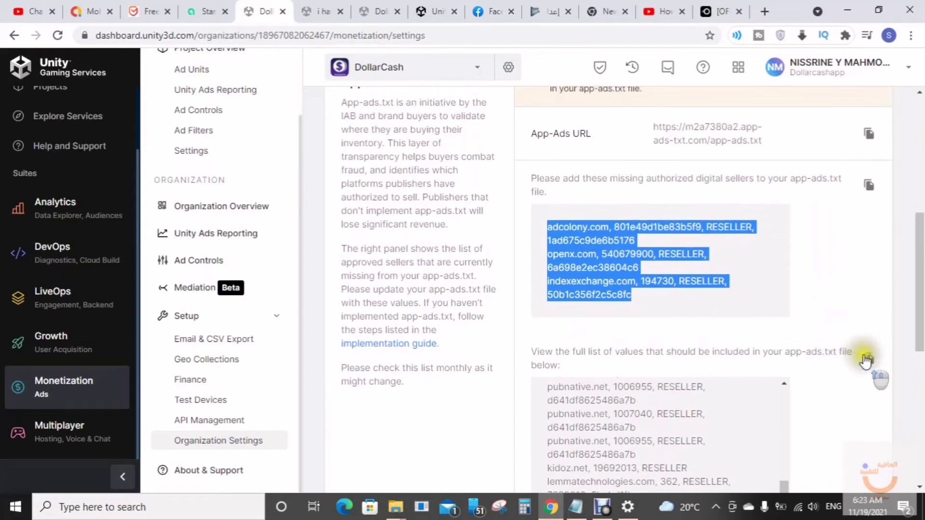
{"action": "left_click", "coordinate": [867, 359]}
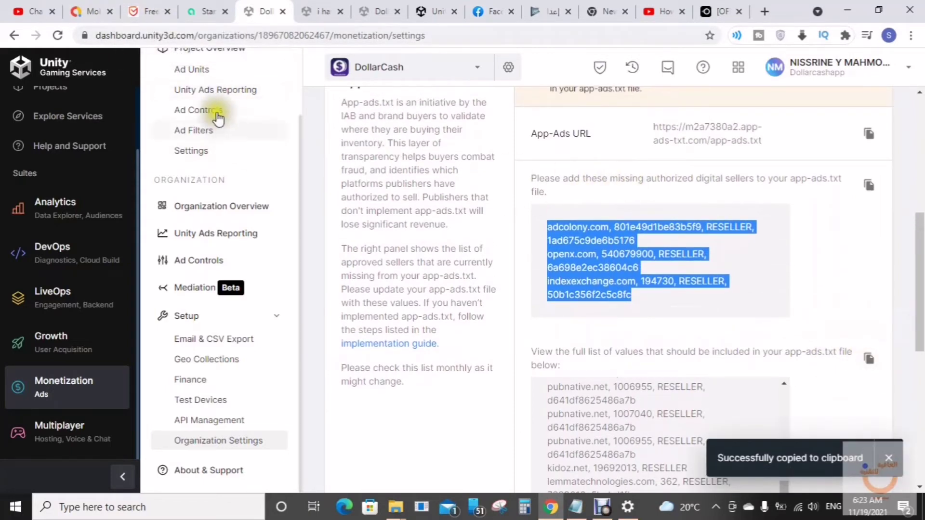
{"action": "left_click", "coordinate": [145, 9]}
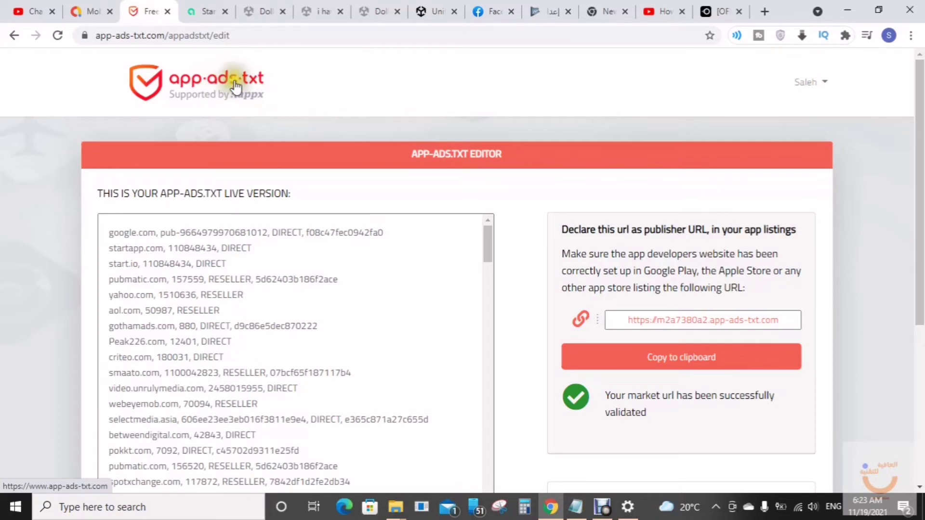
- Scroll the editor's file down to its final telaria.com and tremorhub.com entries and Save Changes
{"action": "scroll", "coordinate": [355, 278], "scroll_direction": "down", "scroll_amount": 1}
{"action": "scroll", "coordinate": [362, 281], "scroll_direction": "down", "scroll_amount": 2}
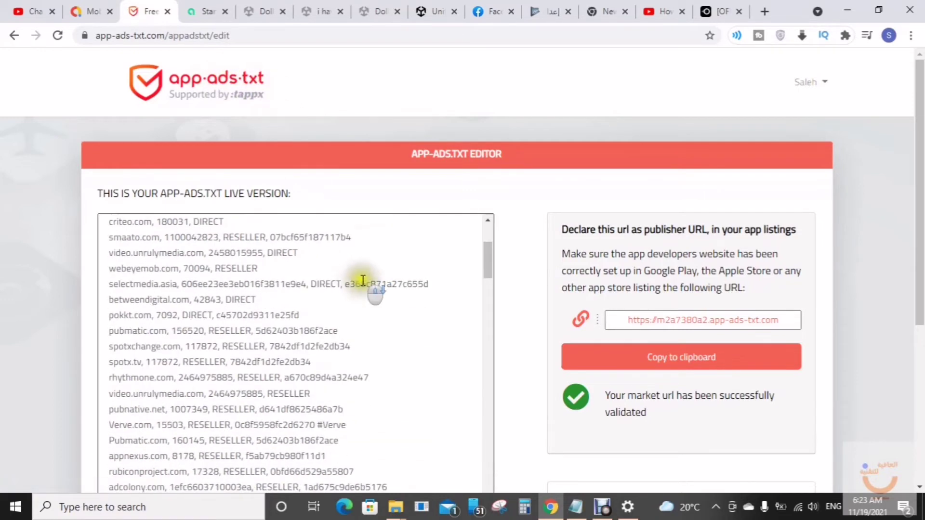
{"action": "scroll", "coordinate": [366, 286], "scroll_direction": "up", "scroll_amount": 3}
{"action": "scroll", "coordinate": [331, 275], "scroll_direction": "down", "scroll_amount": 1}
{"action": "scroll", "coordinate": [330, 273], "scroll_direction": "up", "scroll_amount": 1}
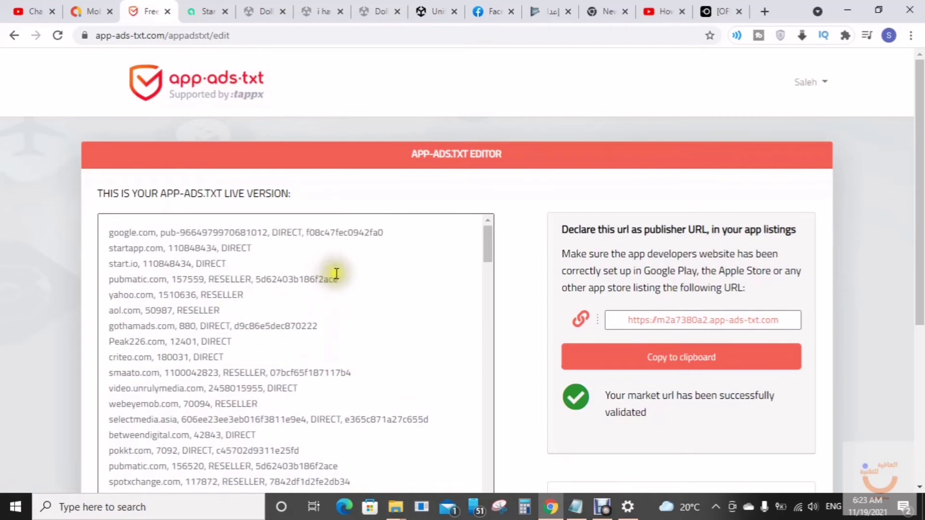
{"action": "scroll", "coordinate": [336, 274], "scroll_direction": "down", "scroll_amount": 1}
{"action": "scroll", "coordinate": [336, 274], "scroll_direction": "down", "scroll_amount": 3}
{"action": "scroll", "coordinate": [336, 273], "scroll_direction": "down", "scroll_amount": 3}
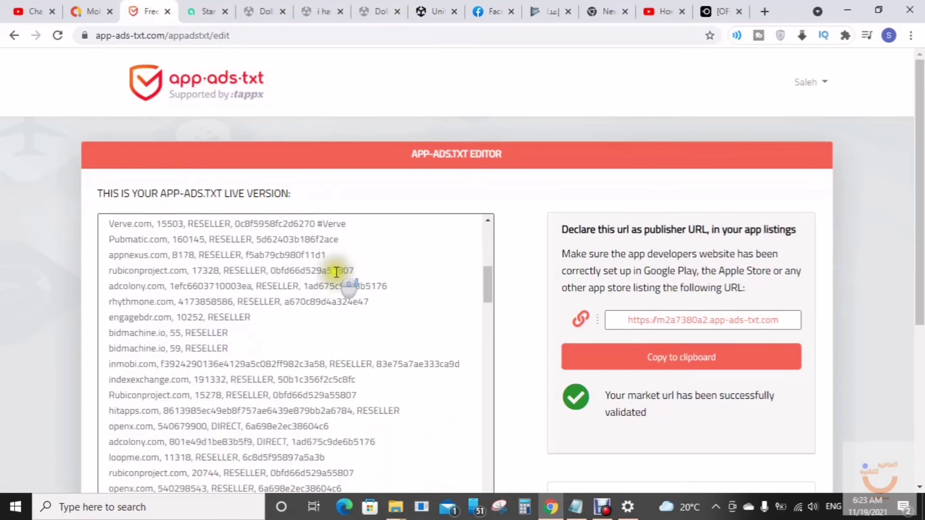
{"action": "scroll", "coordinate": [336, 272], "scroll_direction": "down", "scroll_amount": 3}
{"action": "scroll", "coordinate": [336, 272], "scroll_direction": "down", "scroll_amount": 3}
{"action": "scroll", "coordinate": [336, 269], "scroll_direction": "down", "scroll_amount": 3}
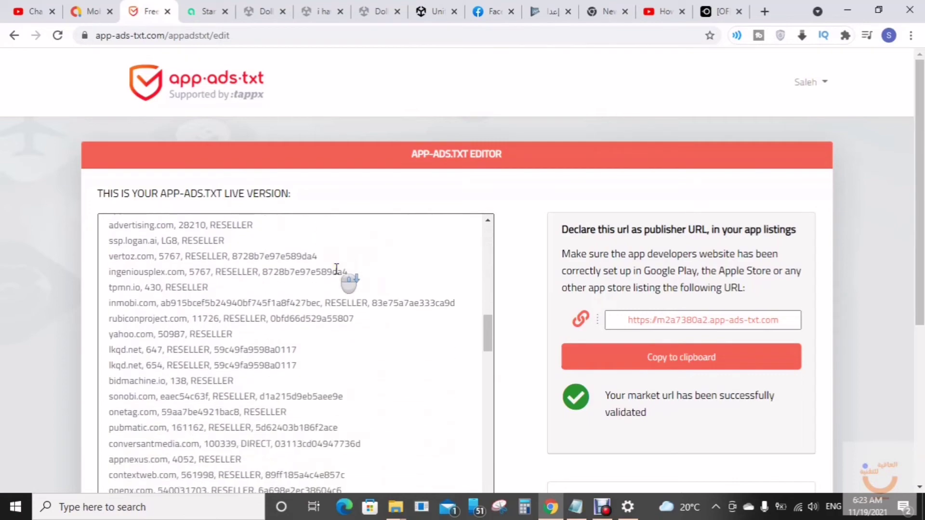
{"action": "scroll", "coordinate": [336, 270], "scroll_direction": "down", "scroll_amount": 3}
{"action": "scroll", "coordinate": [331, 269], "scroll_direction": "down", "scroll_amount": 3}
{"action": "scroll", "coordinate": [355, 306], "scroll_direction": "down", "scroll_amount": 3}
{"action": "scroll", "coordinate": [360, 306], "scroll_direction": "down", "scroll_amount": 3}
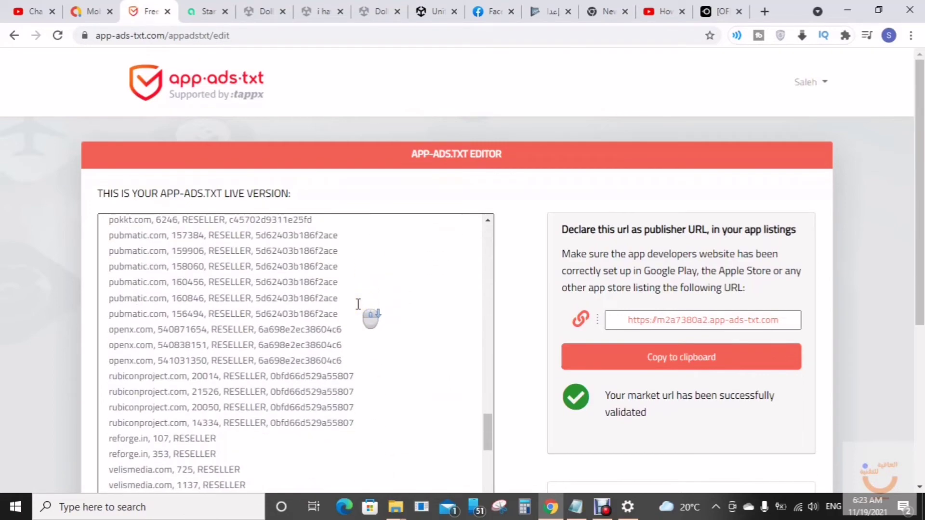
{"action": "scroll", "coordinate": [358, 304], "scroll_direction": "down", "scroll_amount": 3}
{"action": "scroll", "coordinate": [358, 304], "scroll_direction": "down", "scroll_amount": 2}
{"action": "scroll", "coordinate": [358, 304], "scroll_direction": "down", "scroll_amount": 2}
{"action": "scroll", "coordinate": [357, 309], "scroll_direction": "down", "scroll_amount": 5}
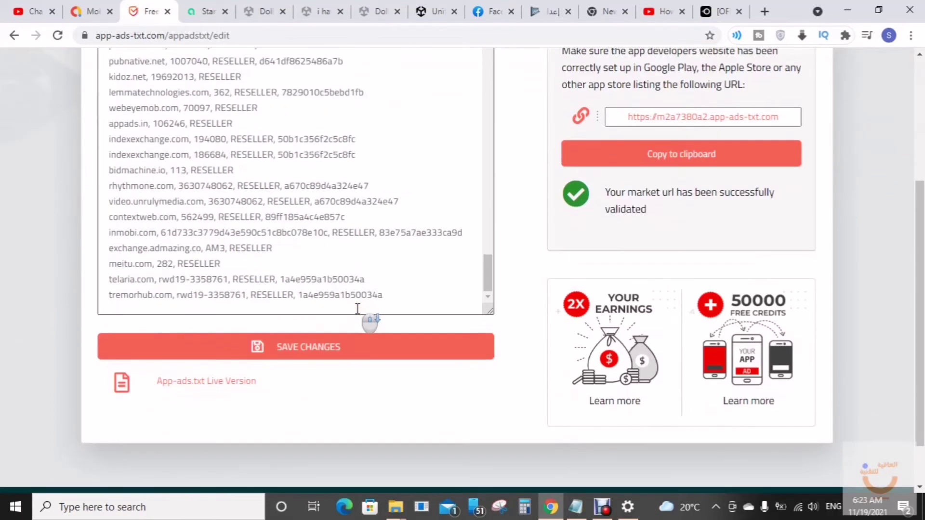
- Delete the old lines and the startapp.com line, paste the copied Unity entries, and save
{"action": "mouse_move", "coordinate": [384, 302]}
{"action": "left_mouse_down"}
{"action": "mouse_move", "coordinate": [87, 15]}
{"action": "mouse_move", "coordinate": [109, 264]}
{"action": "left_mouse_up"}
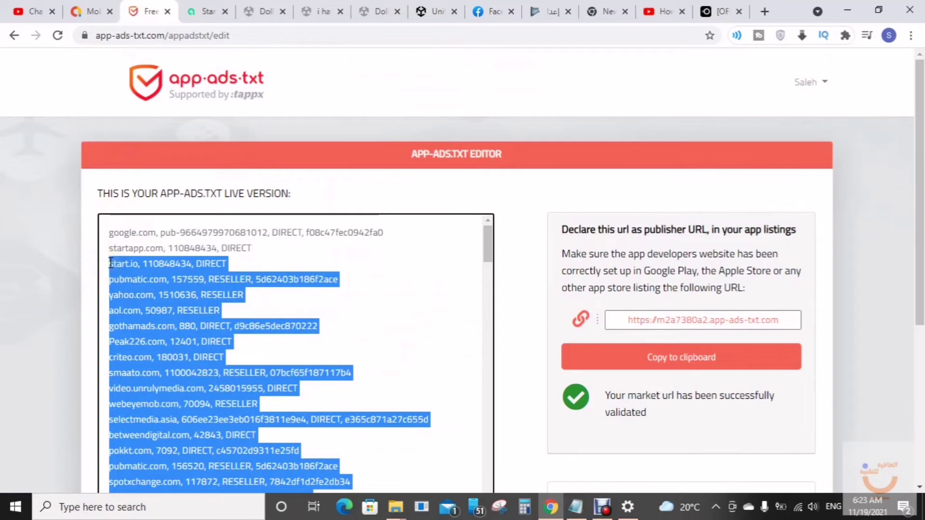
{"action": "key", "text": "Delete"}
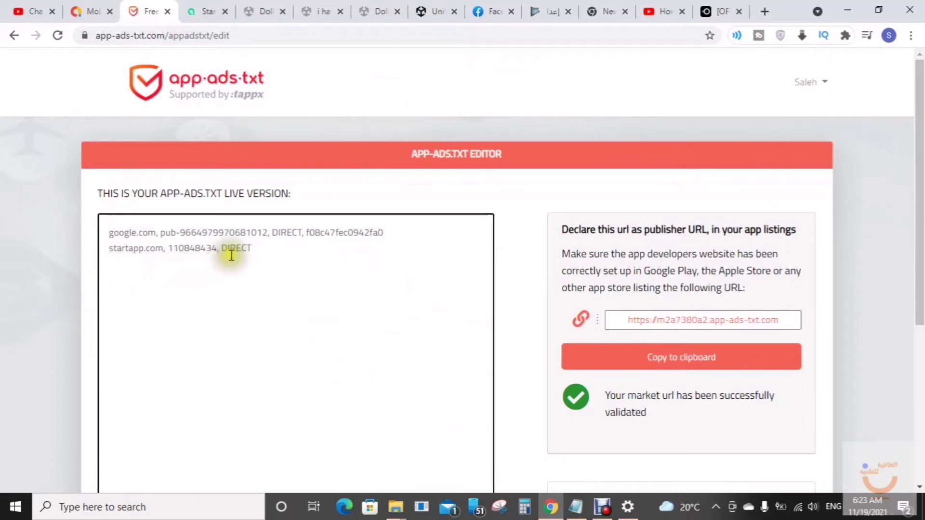
{"action": "left_click_drag", "start_coordinate": [254, 248], "coordinate": [95, 251]}
{"action": "key", "text": "Delete"}
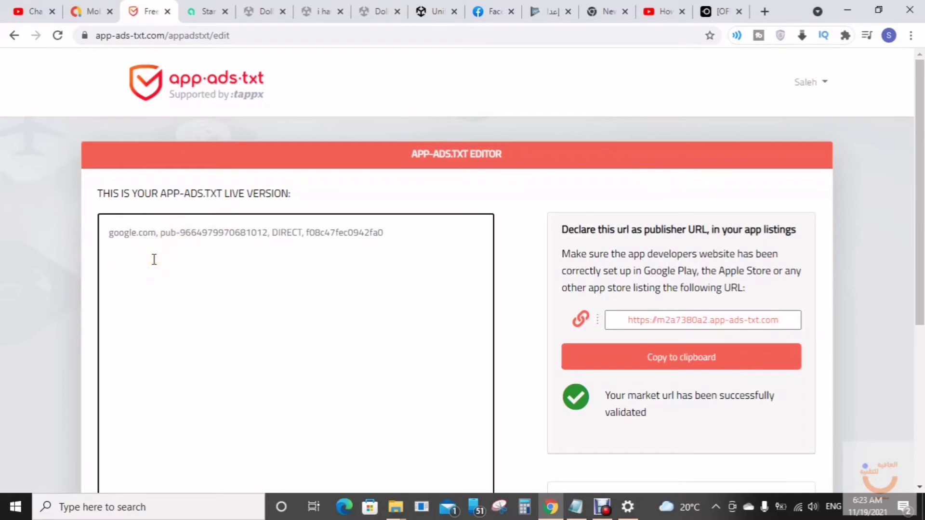
{"action": "key", "text": "ctrl+v"}
{"action": "scroll", "coordinate": [415, 272], "scroll_direction": "down", "scroll_amount": 1}
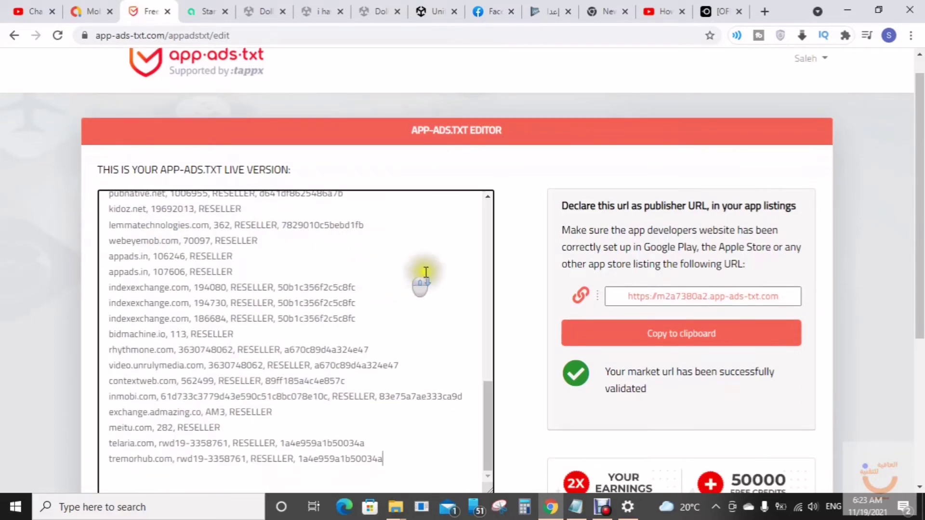
{"action": "scroll", "coordinate": [506, 299], "scroll_direction": "down", "scroll_amount": 1}
{"action": "scroll", "coordinate": [506, 299], "scroll_direction": "down", "scroll_amount": 4}
{"action": "left_click", "coordinate": [317, 296]}
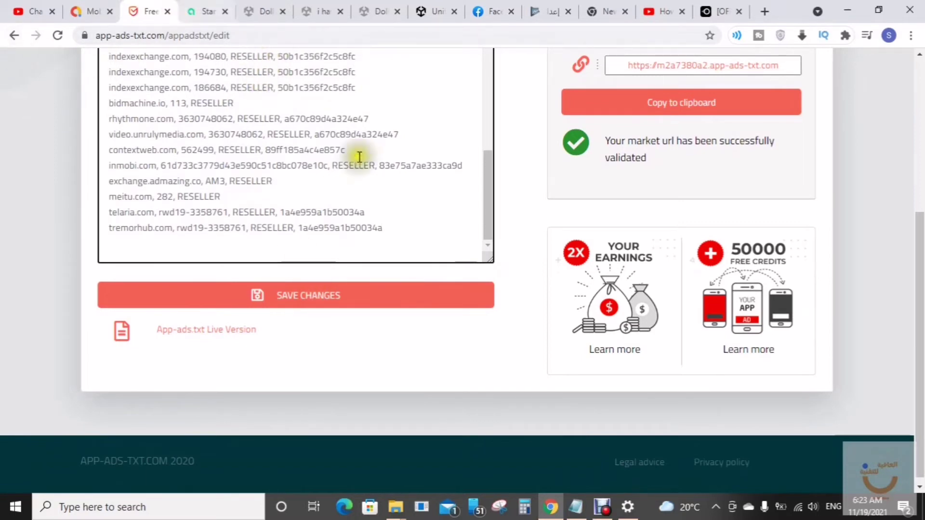
- Go to the Play Console store settings and select the entire website URL
{"action": "scroll", "coordinate": [562, 137], "scroll_direction": "up", "scroll_amount": 4}
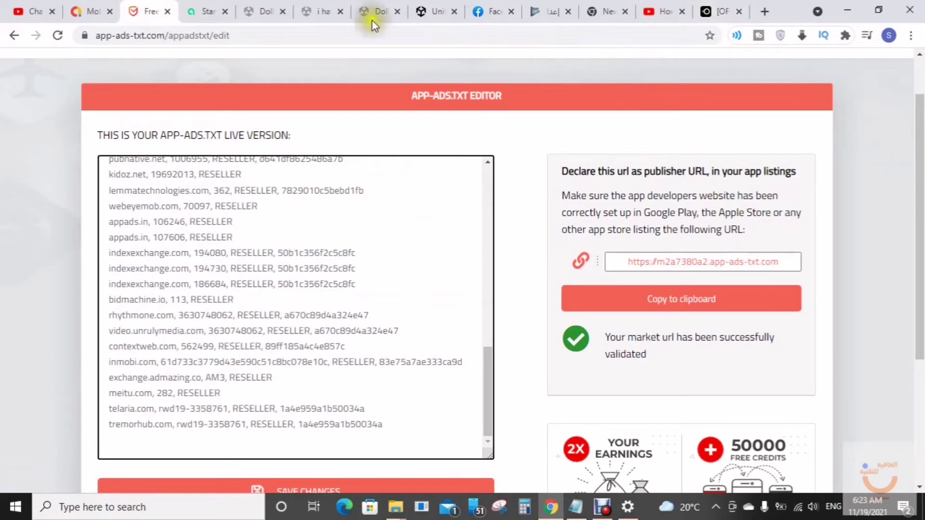
{"action": "left_click", "coordinate": [310, 6]}
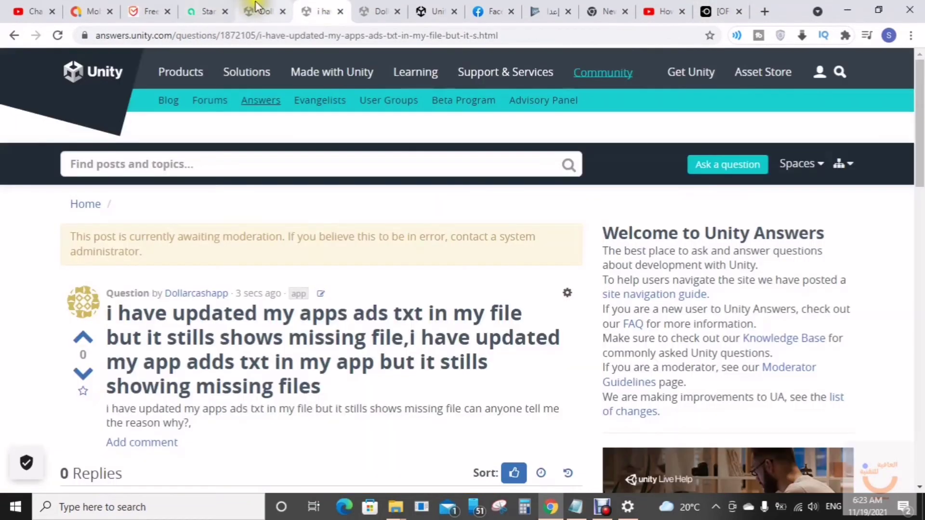
{"action": "left_click", "coordinate": [378, 10]}
{"action": "left_click", "coordinate": [552, 10]}
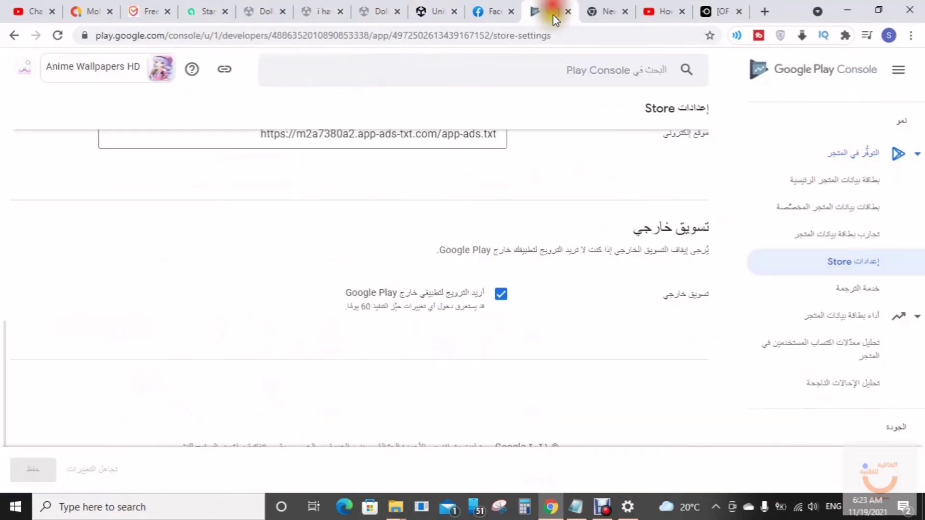
{"action": "triple_click", "coordinate": [426, 137]}
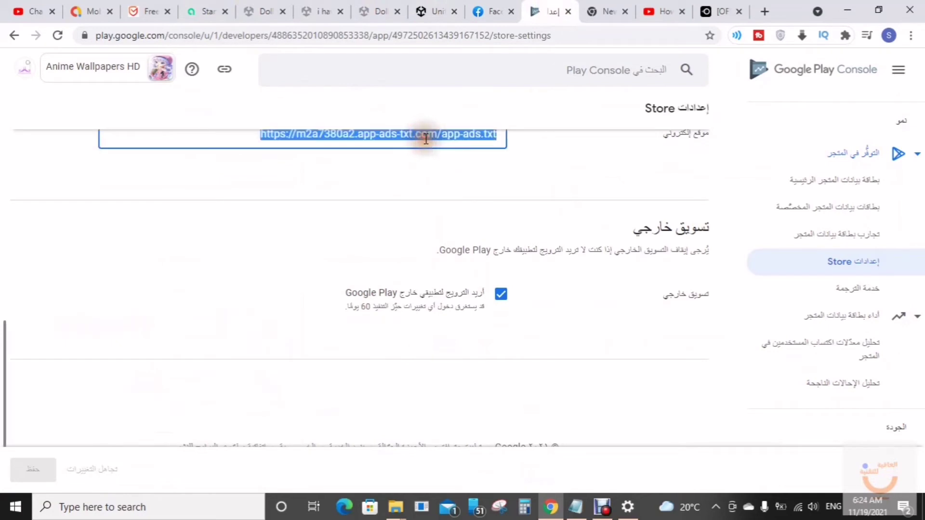
- Load the copied app-ads.txt URL in a new tab and search it for 'uni'
{"action": "left_click", "coordinate": [764, 11]}
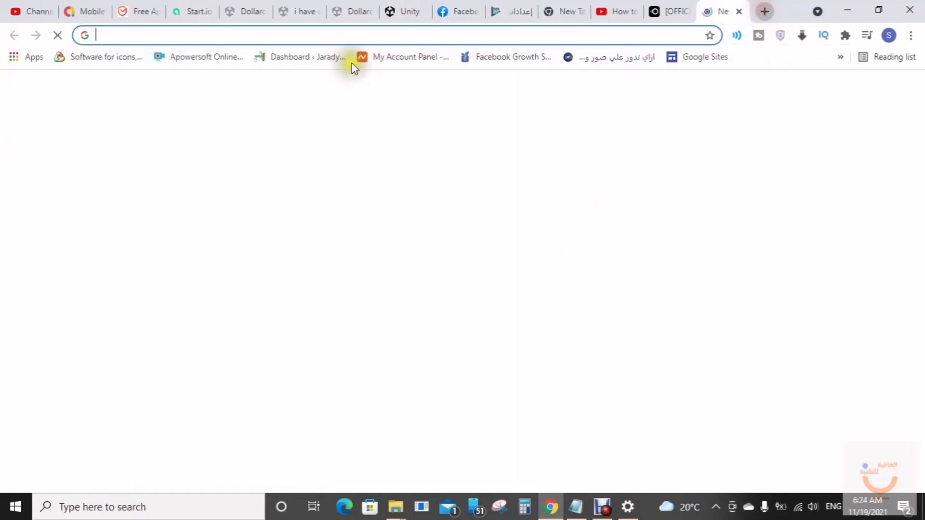
{"action": "key", "text": "ctrl+v"}
{"action": "key", "text": "Return"}
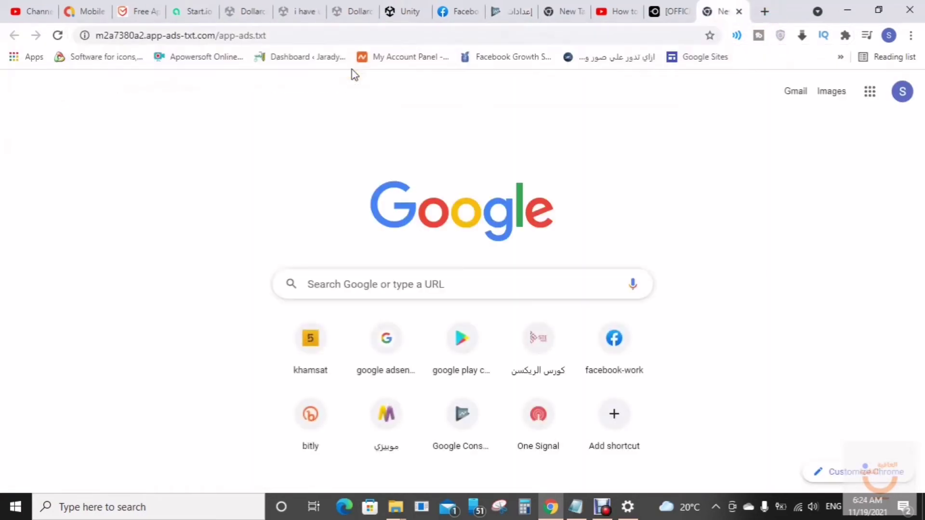
{"action": "scroll", "coordinate": [293, 241], "scroll_direction": "down", "scroll_amount": 2}
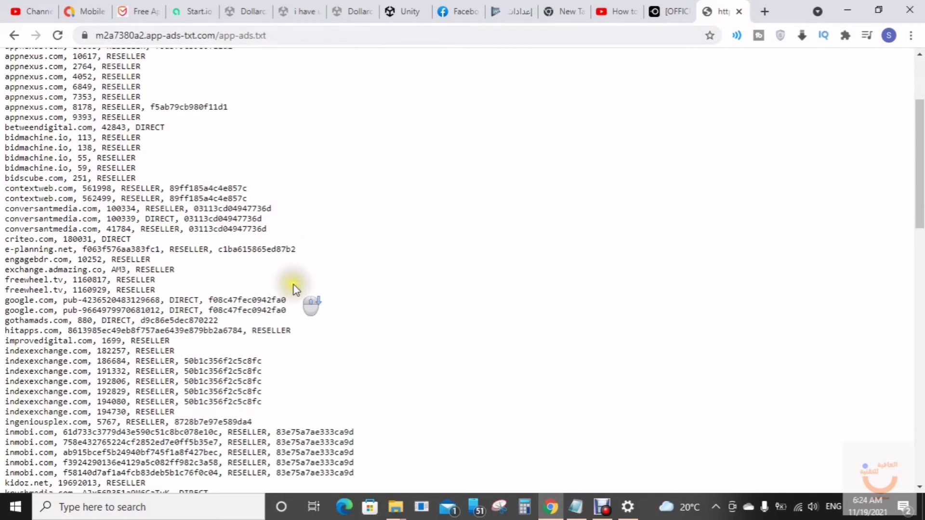
{"action": "key", "text": "ctrl+f"}
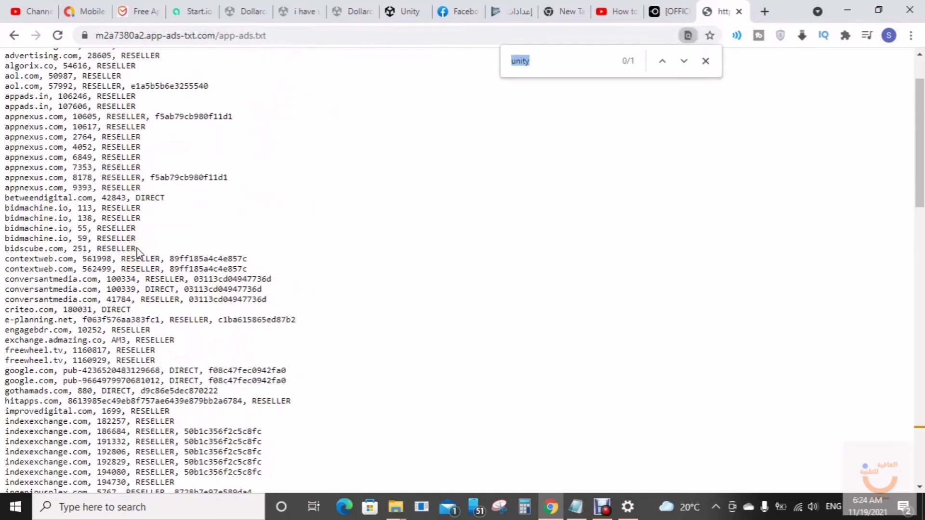
{"action": "type", "text": "uni"}
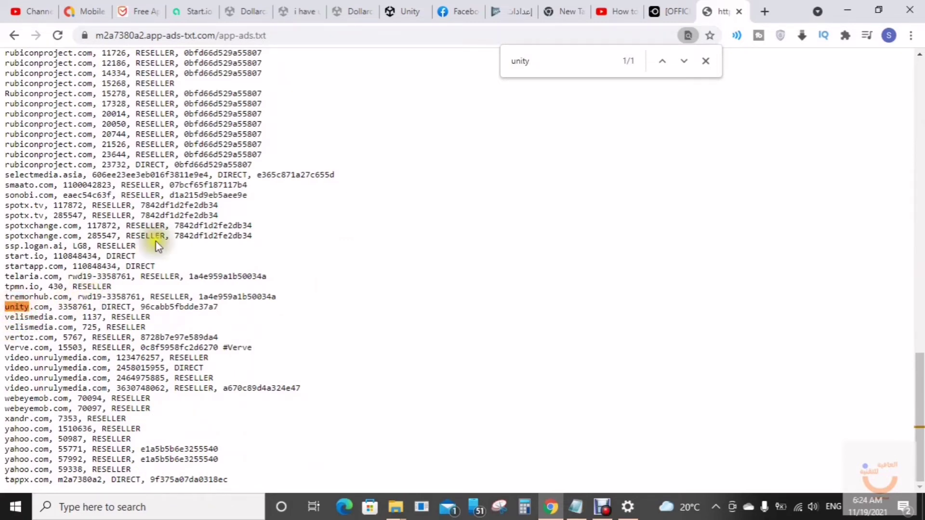
- Open the app-ads.txt Live Version and copy its web address
{"action": "left_click", "coordinate": [141, 11]}
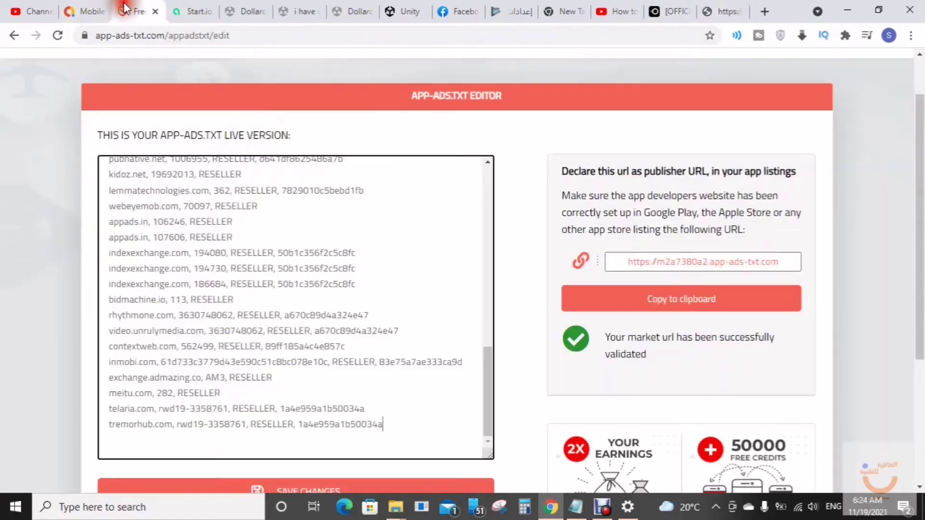
{"action": "scroll", "coordinate": [351, 311], "scroll_direction": "down", "scroll_amount": 3}
{"action": "scroll", "coordinate": [351, 311], "scroll_direction": "down", "scroll_amount": 1}
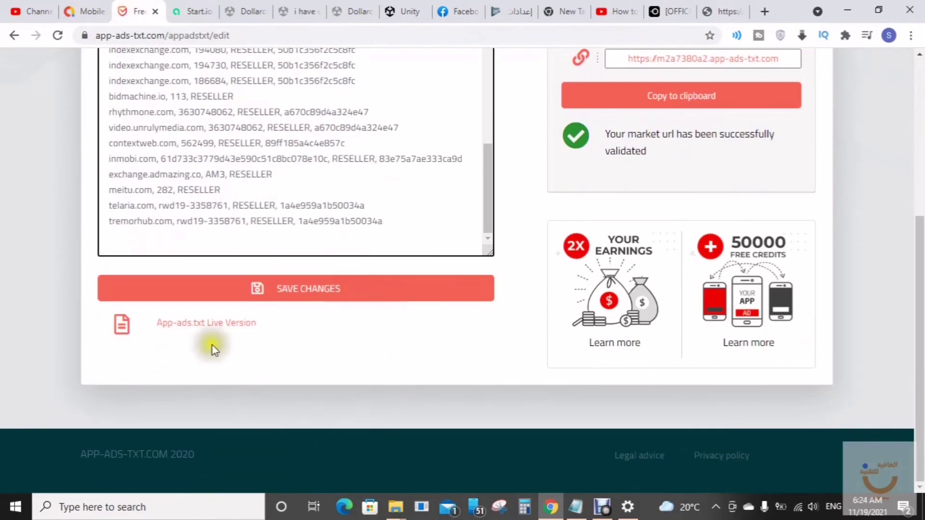
{"action": "left_click", "coordinate": [239, 323]}
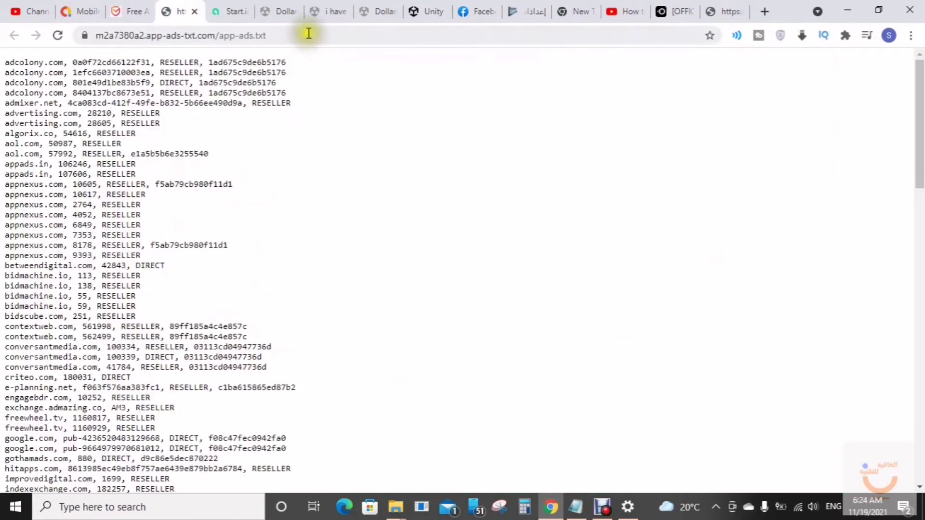
{"action": "left_click", "coordinate": [308, 30]}
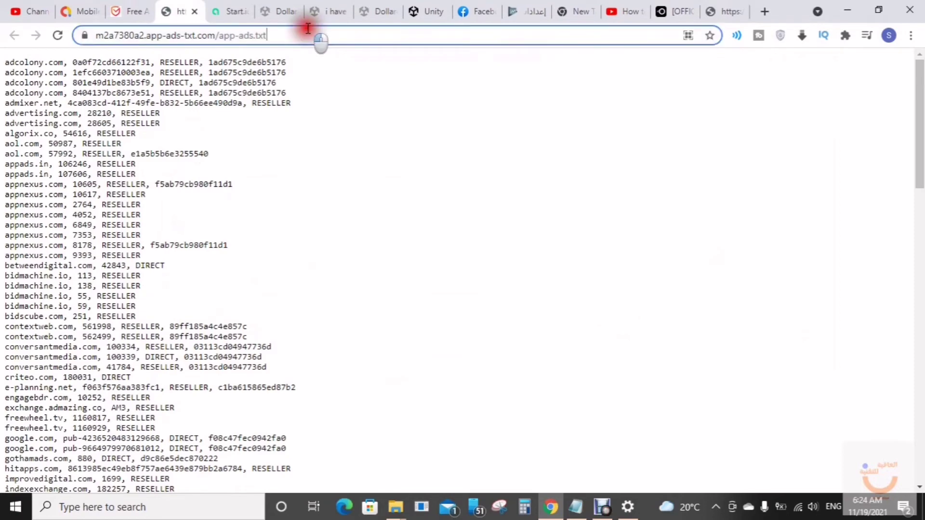
{"action": "right_click", "coordinate": [110, 33]}
{"action": "left_click", "coordinate": [147, 108]}
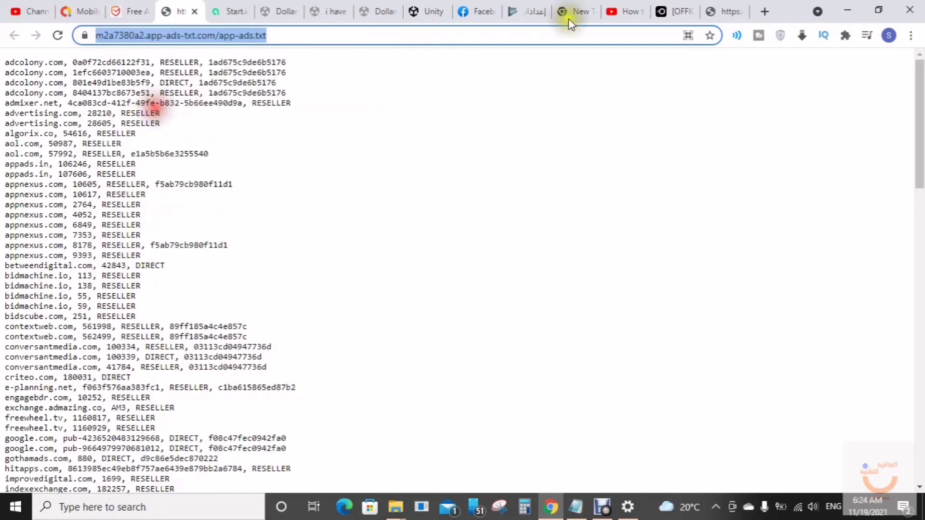
- Check the Play Console store settings, then review the editor's file down to tremorhub.com
{"action": "left_click", "coordinate": [524, 8]}
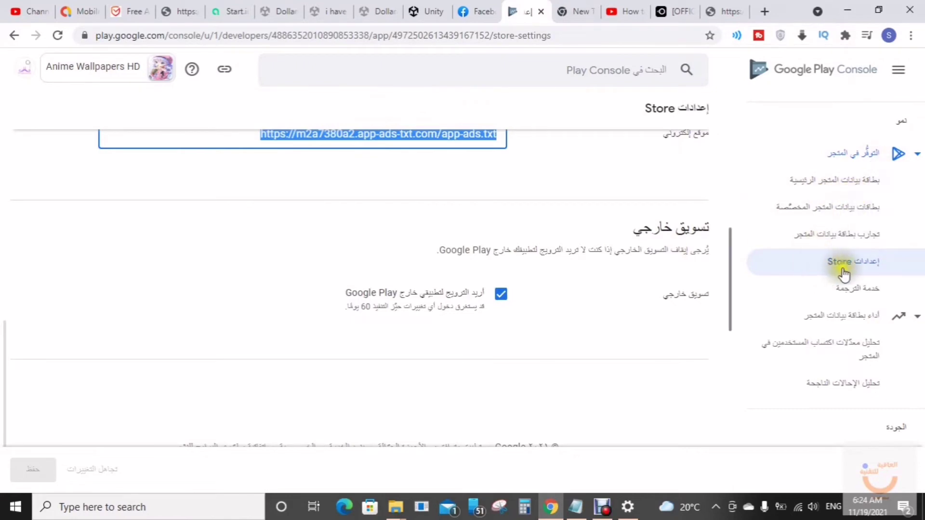
{"action": "left_click", "coordinate": [127, 11]}
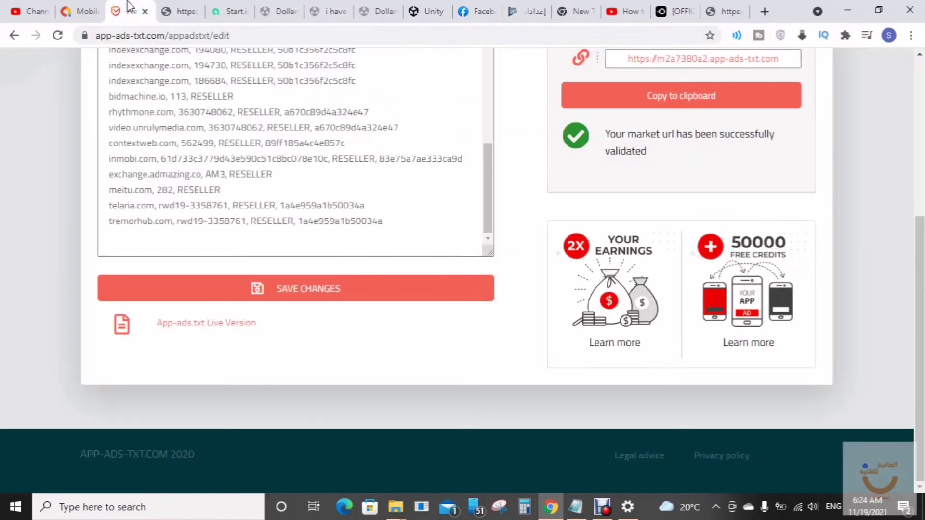
{"action": "scroll", "coordinate": [321, 160], "scroll_direction": "up", "scroll_amount": 5}
{"action": "scroll", "coordinate": [321, 160], "scroll_direction": "up", "scroll_amount": 5}
{"action": "scroll", "coordinate": [384, 173], "scroll_direction": "up", "scroll_amount": 5}
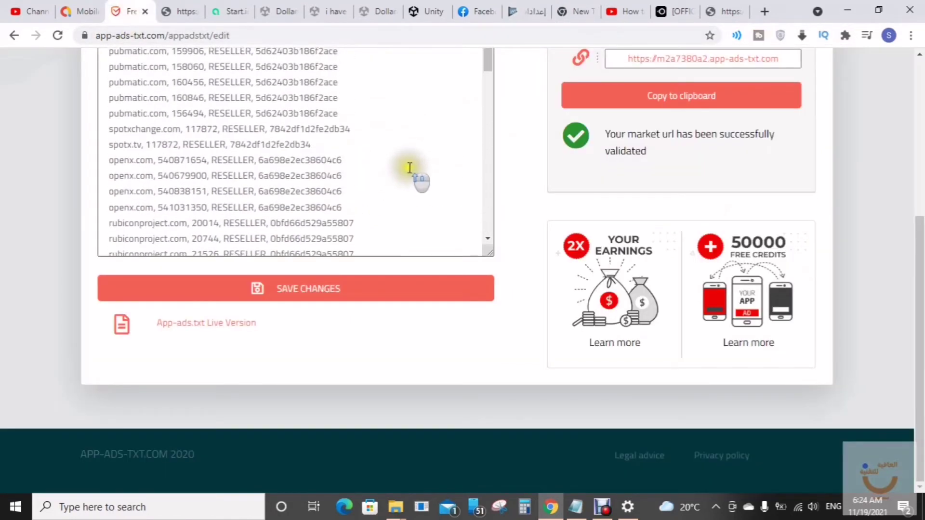
{"action": "scroll", "coordinate": [412, 169], "scroll_direction": "up", "scroll_amount": 2}
{"action": "scroll", "coordinate": [557, 172], "scroll_direction": "up", "scroll_amount": 2}
{"action": "scroll", "coordinate": [557, 171], "scroll_direction": "up", "scroll_amount": 3}
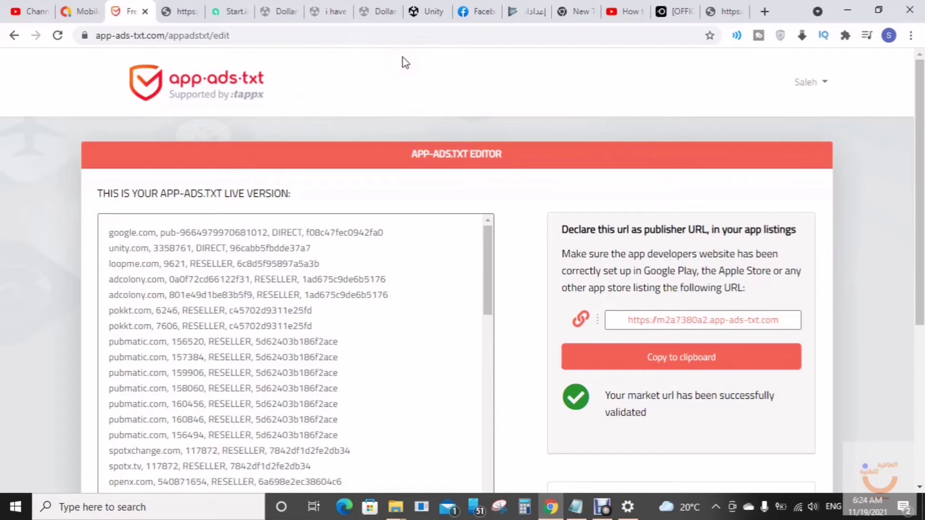
{"action": "scroll", "coordinate": [384, 282], "scroll_direction": "down", "scroll_amount": 1}
{"action": "scroll", "coordinate": [383, 283], "scroll_direction": "down", "scroll_amount": 3}
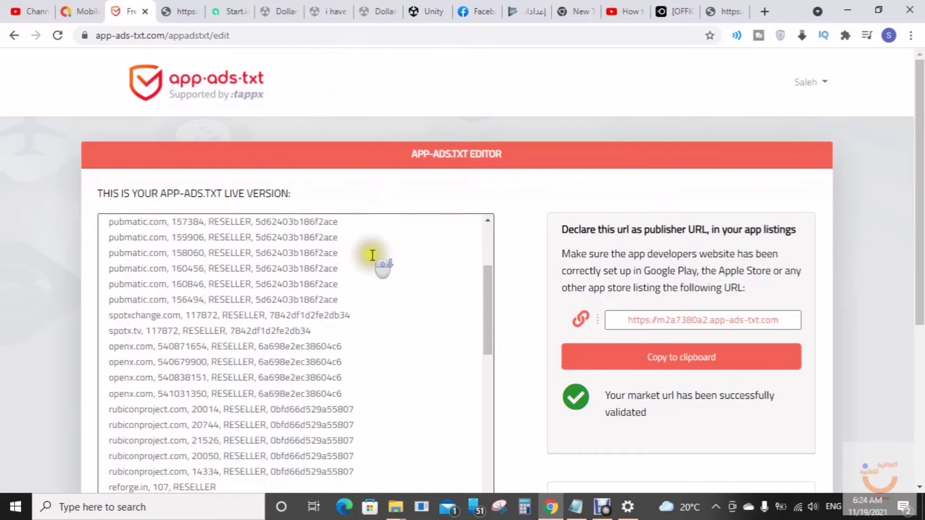
{"action": "scroll", "coordinate": [385, 282], "scroll_direction": "down", "scroll_amount": 2}
{"action": "scroll", "coordinate": [388, 284], "scroll_direction": "down", "scroll_amount": 5}
{"action": "scroll", "coordinate": [389, 284], "scroll_direction": "down", "scroll_amount": 2}
{"action": "scroll", "coordinate": [398, 283], "scroll_direction": "down", "scroll_amount": 1}
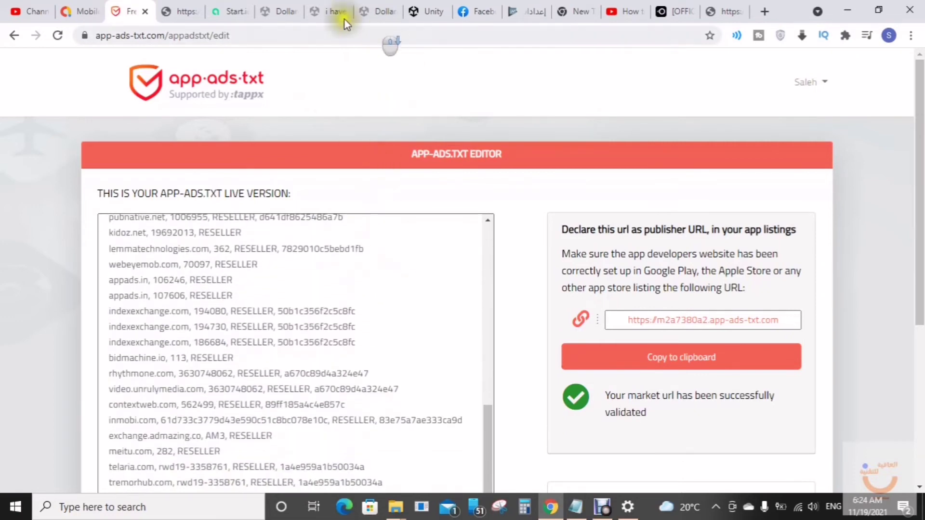
- Copy the Start.io App-ads.txt entries, starting with startapp.com DIRECT, from the publisher portal
{"action": "left_click", "coordinate": [228, 4]}
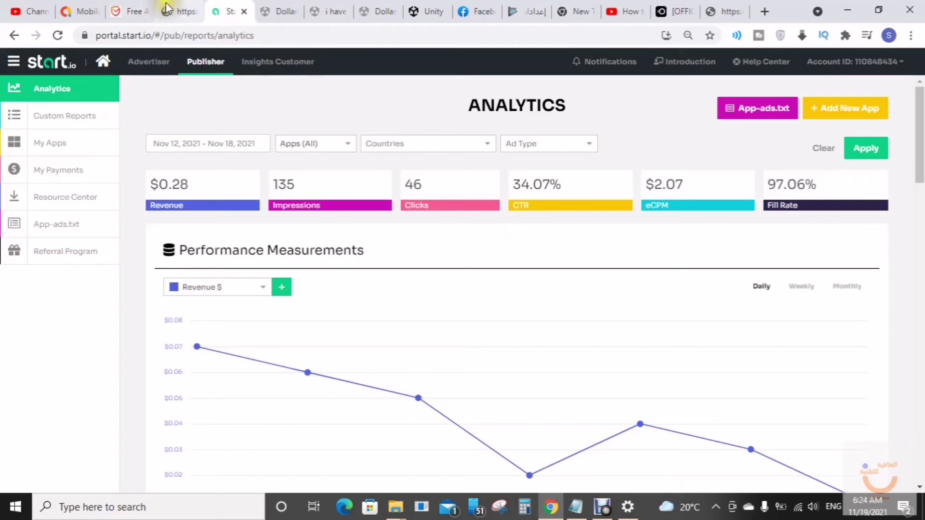
{"action": "left_click", "coordinate": [759, 106]}
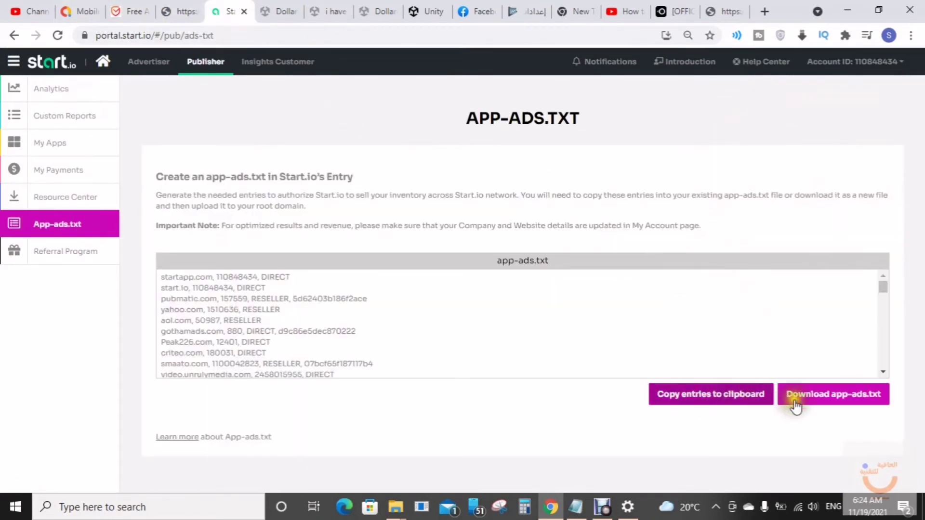
{"action": "left_click", "coordinate": [739, 400]}
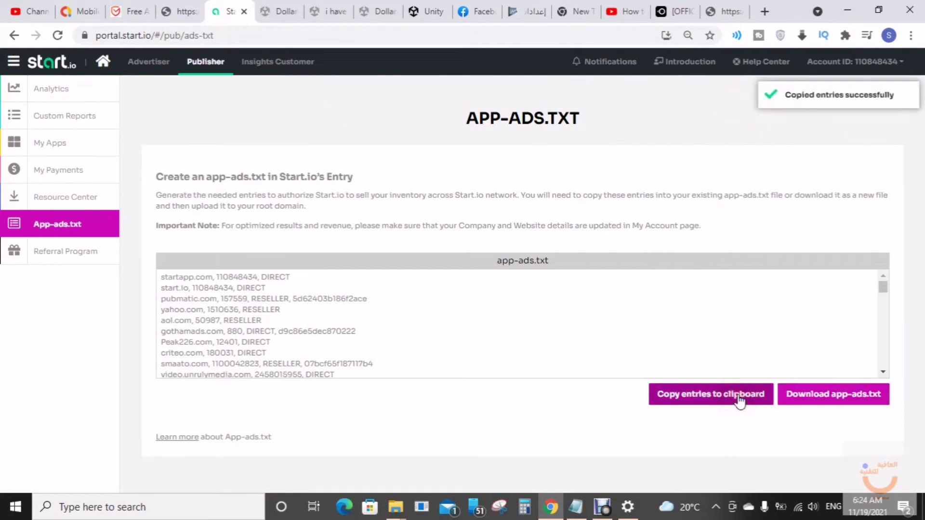
{"action": "left_click", "coordinate": [123, 6]}
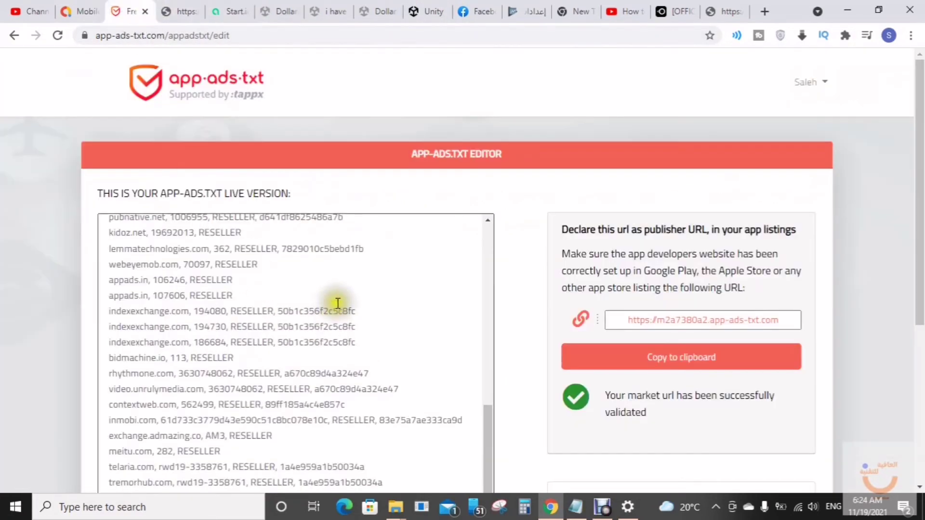
- Add an empty line after the final tremorhub.com entry in the editor
{"action": "mouse_move", "coordinate": [488, 414]}
{"action": "left_mouse_down"}
{"action": "mouse_move", "coordinate": [504, 262]}
{"action": "mouse_move", "coordinate": [269, 248]}
{"action": "left_mouse_up"}
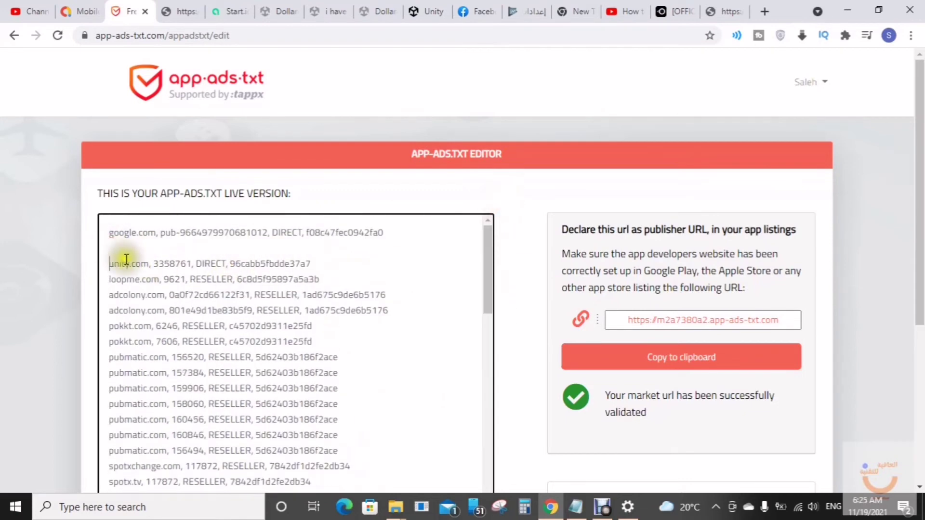
{"action": "scroll", "coordinate": [348, 256], "scroll_direction": "down", "scroll_amount": 1}
{"action": "scroll", "coordinate": [366, 253], "scroll_direction": "up", "scroll_amount": 1}
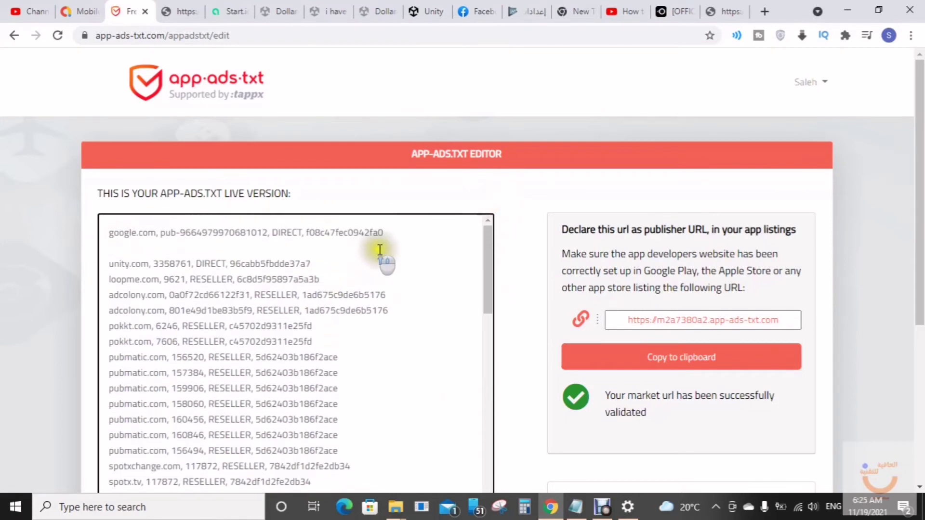
{"action": "left_click_drag", "start_coordinate": [389, 233], "coordinate": [93, 233]}
{"action": "scroll", "coordinate": [386, 366], "scroll_direction": "down", "scroll_amount": 10}
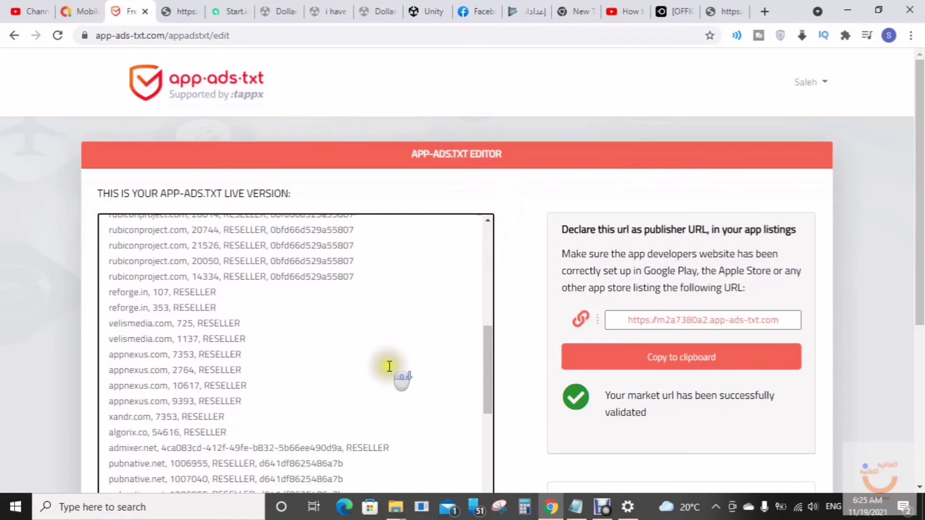
{"action": "scroll", "coordinate": [387, 365], "scroll_direction": "down", "scroll_amount": 5}
{"action": "scroll", "coordinate": [386, 361], "scroll_direction": "down", "scroll_amount": 1}
{"action": "scroll", "coordinate": [382, 454], "scroll_direction": "down", "scroll_amount": 5}
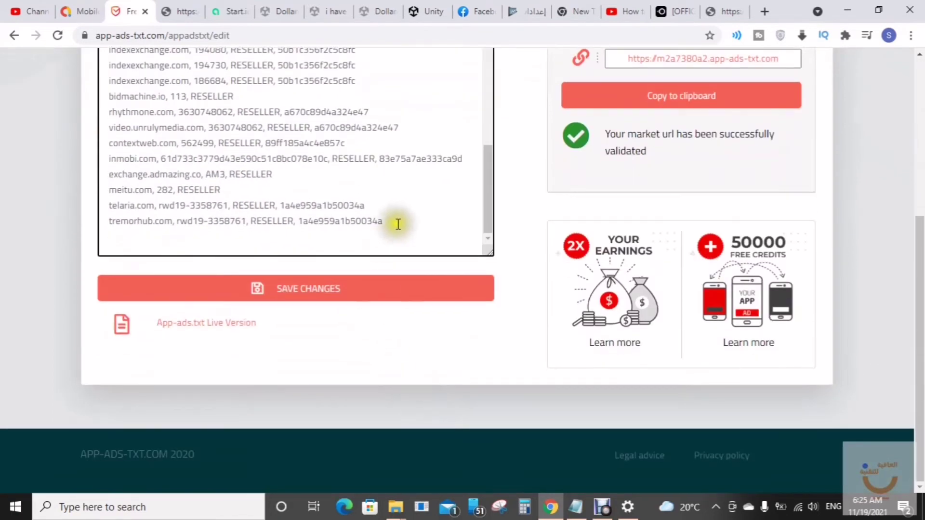
{"action": "scroll", "coordinate": [398, 224], "scroll_direction": "up", "scroll_amount": 1}
{"action": "key", "text": "Return"}
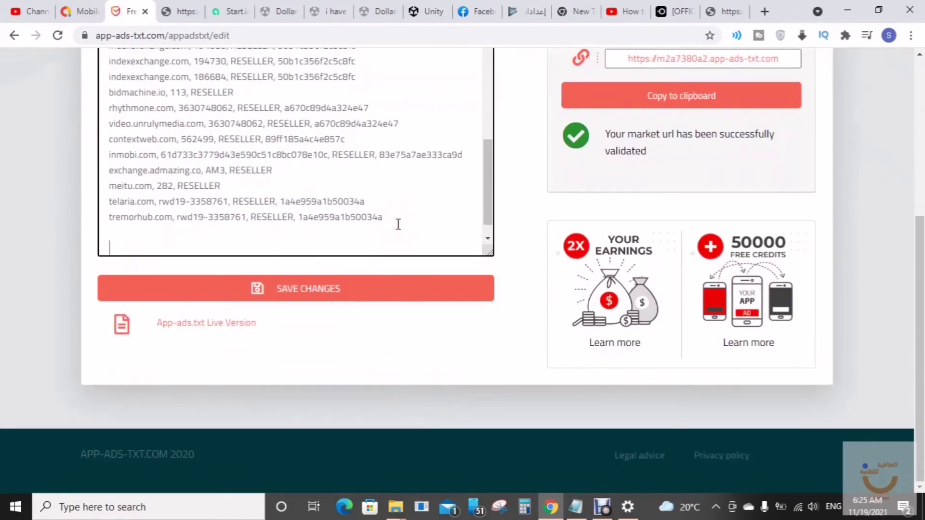
- Copy the Start.io seller entries to the clipboard again
{"action": "left_click", "coordinate": [219, 19]}
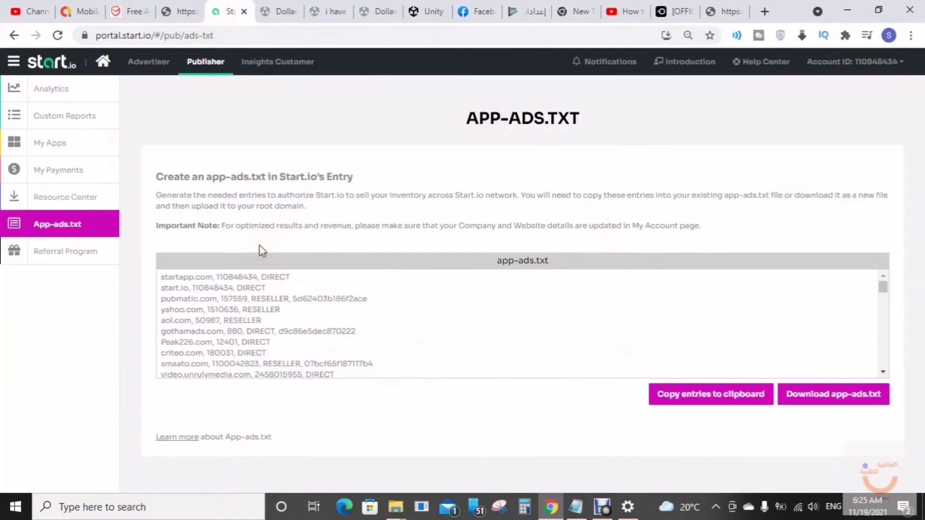
{"action": "left_click", "coordinate": [725, 400]}
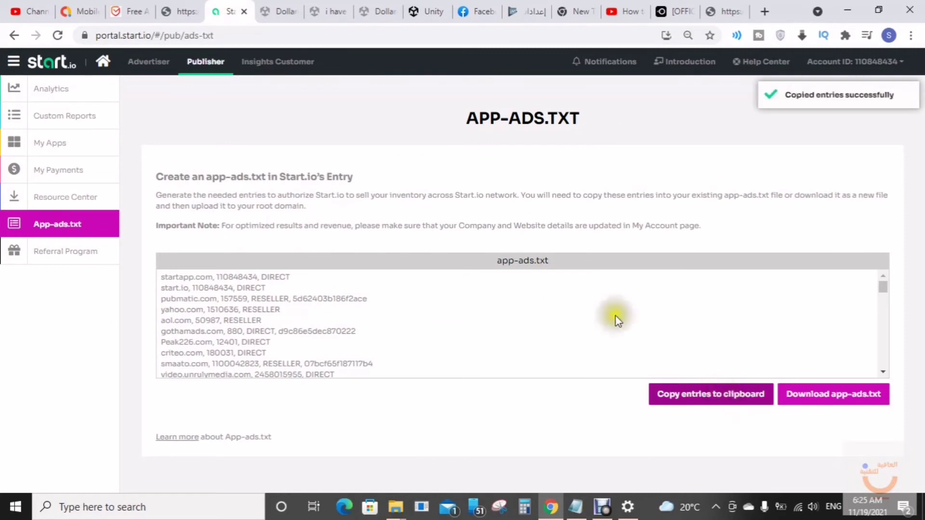
{"action": "left_click", "coordinate": [128, 11]}
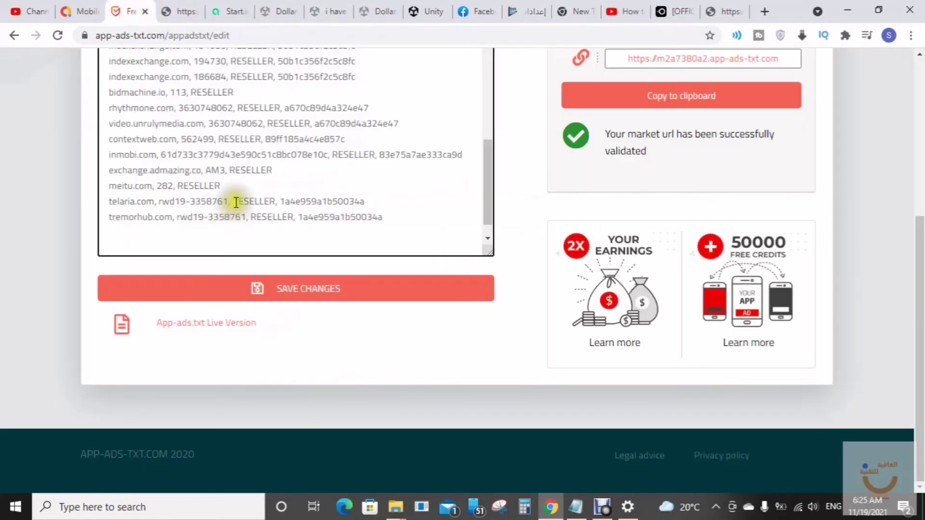
- Paste the Start.io seller entries into the app-ads.txt list and look over the result
{"action": "key", "text": "ctrl+v"}
{"action": "scroll", "coordinate": [351, 232], "scroll_direction": "up", "scroll_amount": 3}
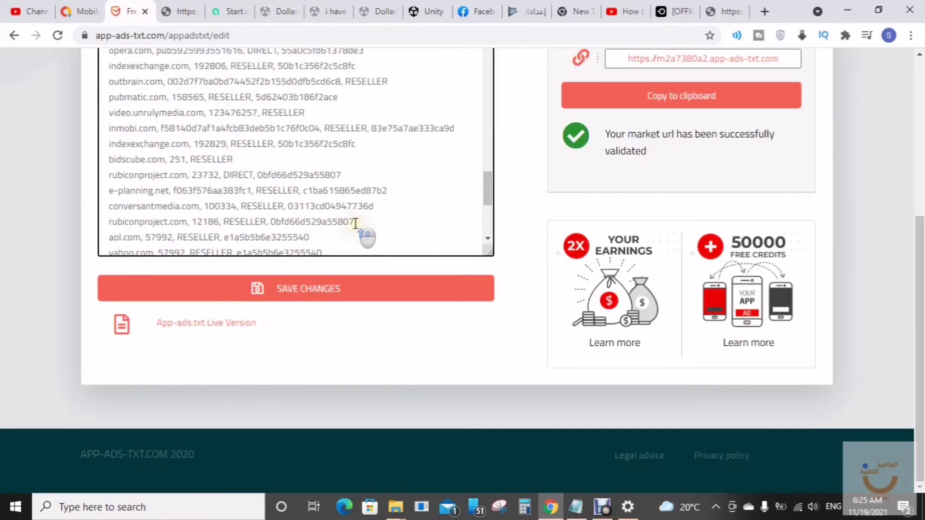
{"action": "scroll", "coordinate": [371, 222], "scroll_direction": "up", "scroll_amount": 3}
{"action": "scroll", "coordinate": [376, 213], "scroll_direction": "up", "scroll_amount": 3}
{"action": "scroll", "coordinate": [377, 213], "scroll_direction": "up", "scroll_amount": 2}
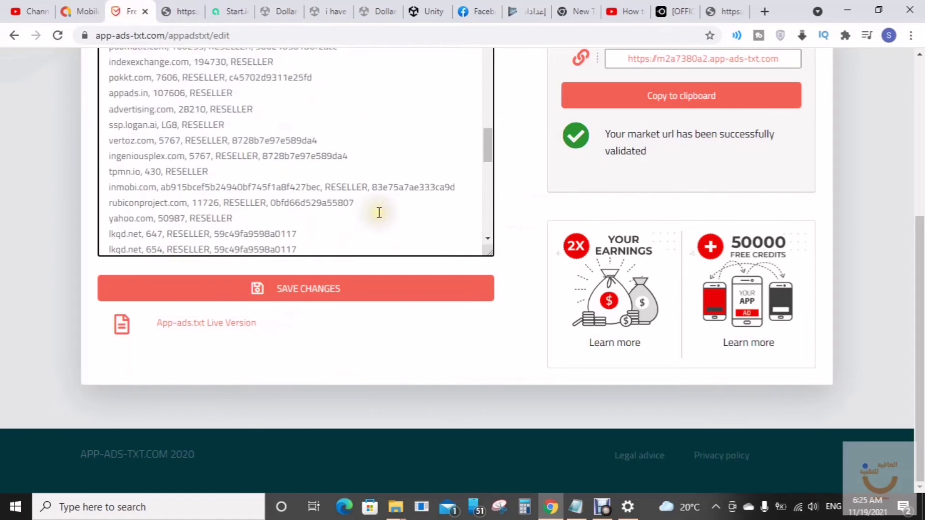
{"action": "scroll", "coordinate": [379, 213], "scroll_direction": "up", "scroll_amount": 3}
{"action": "scroll", "coordinate": [381, 213], "scroll_direction": "up", "scroll_amount": 3}
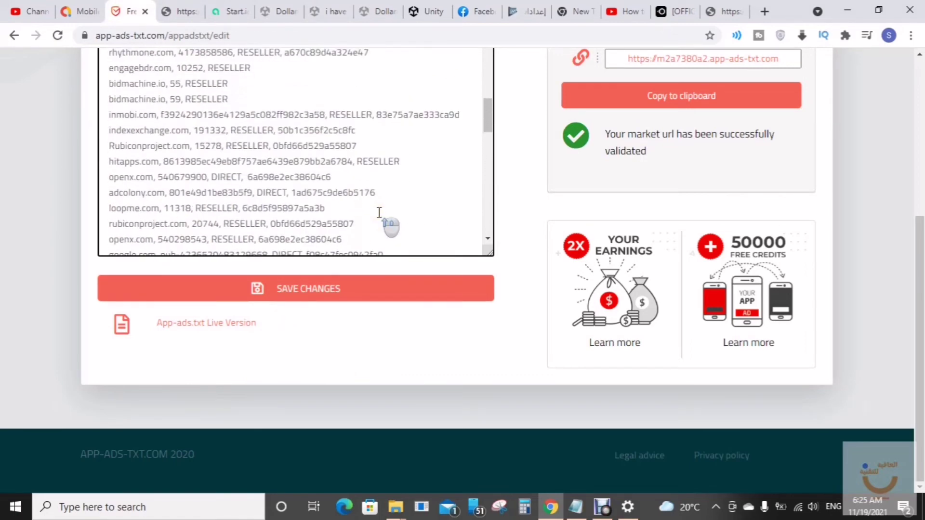
{"action": "scroll", "coordinate": [383, 213], "scroll_direction": "up", "scroll_amount": 3}
{"action": "scroll", "coordinate": [386, 213], "scroll_direction": "up", "scroll_amount": 3}
{"action": "scroll", "coordinate": [392, 210], "scroll_direction": "up", "scroll_amount": 3}
{"action": "scroll", "coordinate": [398, 206], "scroll_direction": "up", "scroll_amount": 3}
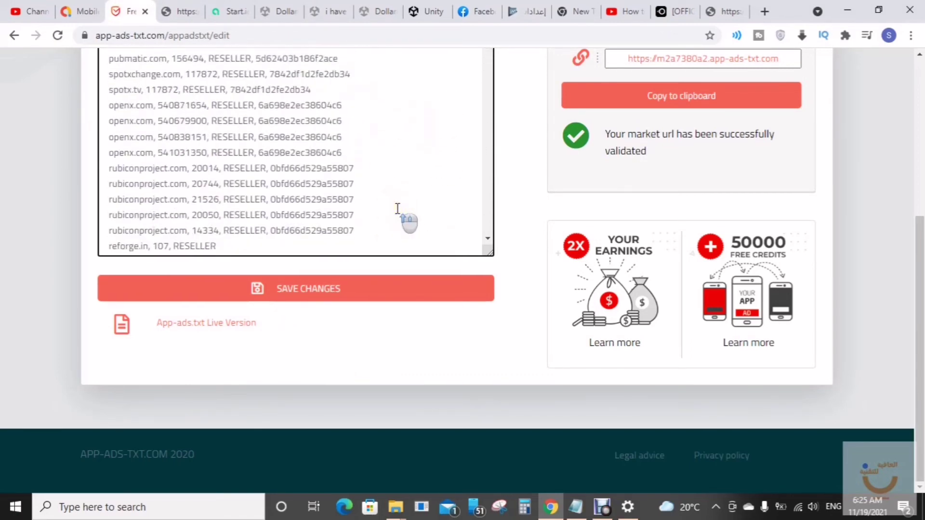
{"action": "scroll", "coordinate": [399, 206], "scroll_direction": "up", "scroll_amount": 3}
{"action": "scroll", "coordinate": [399, 207], "scroll_direction": "up", "scroll_amount": 3}
{"action": "scroll", "coordinate": [399, 208], "scroll_direction": "up", "scroll_amount": 5}
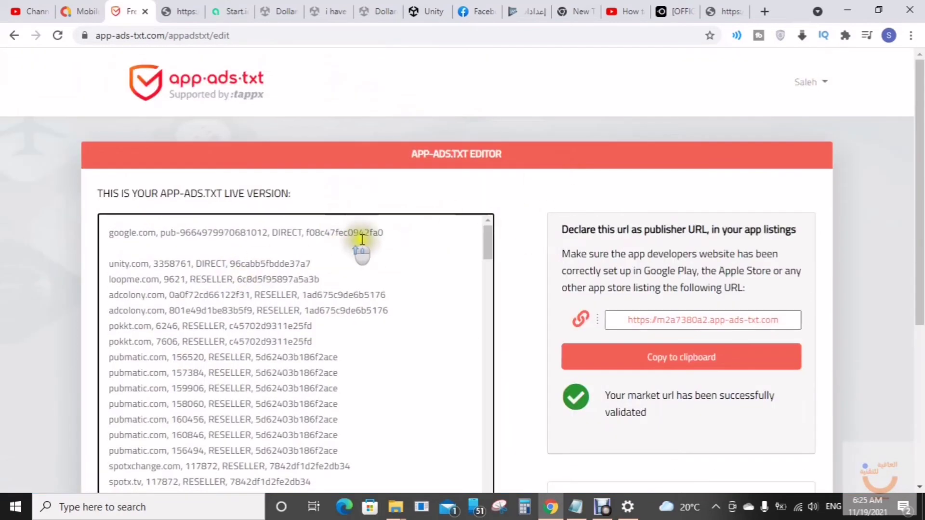
{"action": "scroll", "coordinate": [388, 286], "scroll_direction": "down", "scroll_amount": 2}
{"action": "scroll", "coordinate": [248, 269], "scroll_direction": "down", "scroll_amount": 3}
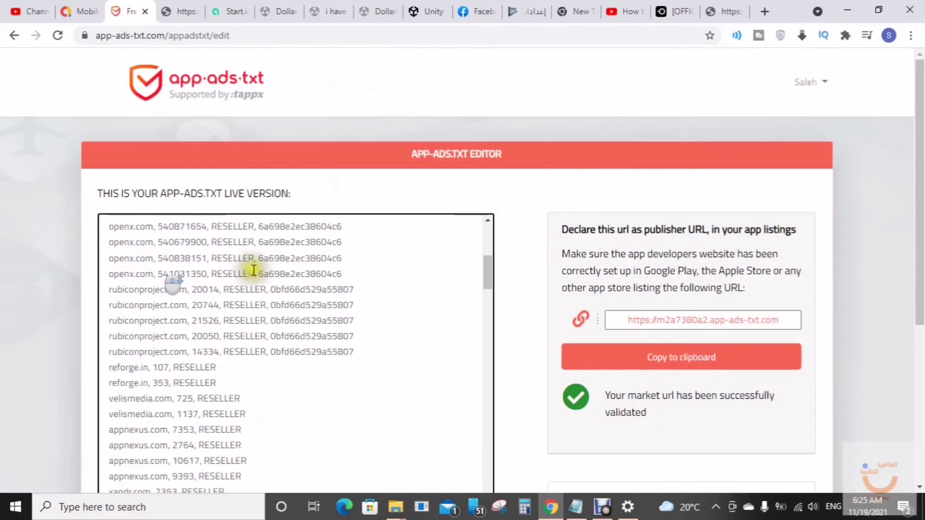
{"action": "scroll", "coordinate": [200, 320], "scroll_direction": "down", "scroll_amount": 2}
{"action": "scroll", "coordinate": [343, 300], "scroll_direction": "down", "scroll_amount": 5}
{"action": "scroll", "coordinate": [386, 308], "scroll_direction": "down", "scroll_amount": 3}
{"action": "scroll", "coordinate": [479, 318], "scroll_direction": "down", "scroll_amount": 3}
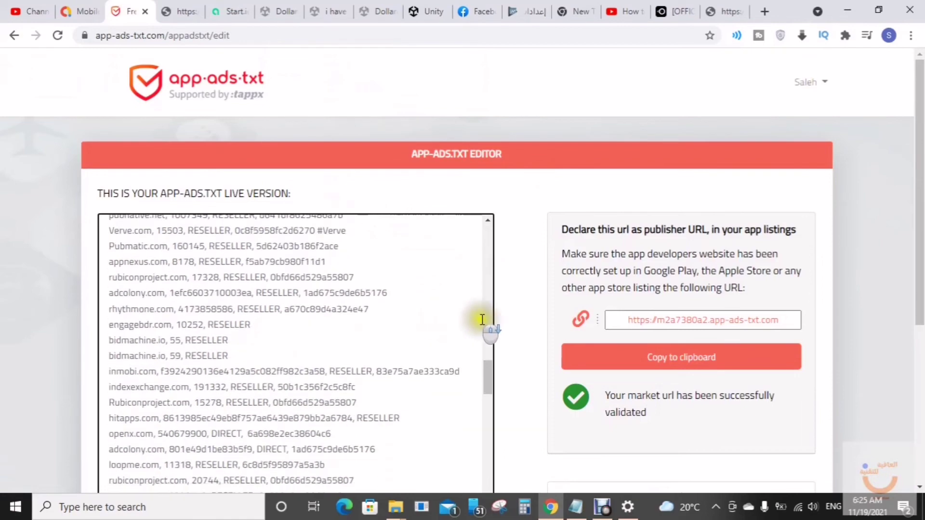
{"action": "scroll", "coordinate": [504, 324], "scroll_direction": "down", "scroll_amount": 3}
{"action": "scroll", "coordinate": [507, 328], "scroll_direction": "down", "scroll_amount": 2}
{"action": "scroll", "coordinate": [367, 303], "scroll_direction": "up", "scroll_amount": 3}
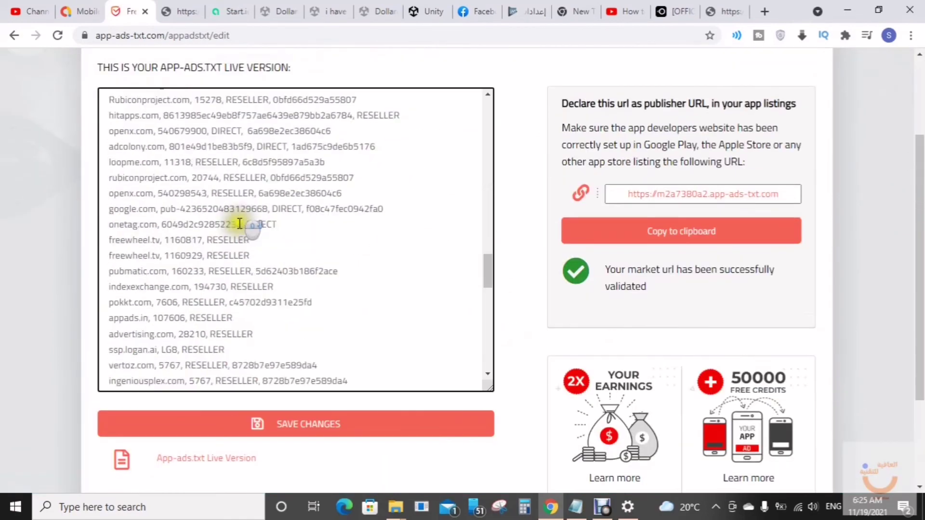
{"action": "scroll", "coordinate": [238, 233], "scroll_direction": "down", "scroll_amount": 3}
{"action": "scroll", "coordinate": [268, 252], "scroll_direction": "down", "scroll_amount": 3}
{"action": "scroll", "coordinate": [227, 262], "scroll_direction": "down", "scroll_amount": 2}
{"action": "scroll", "coordinate": [227, 261], "scroll_direction": "down", "scroll_amount": 3}
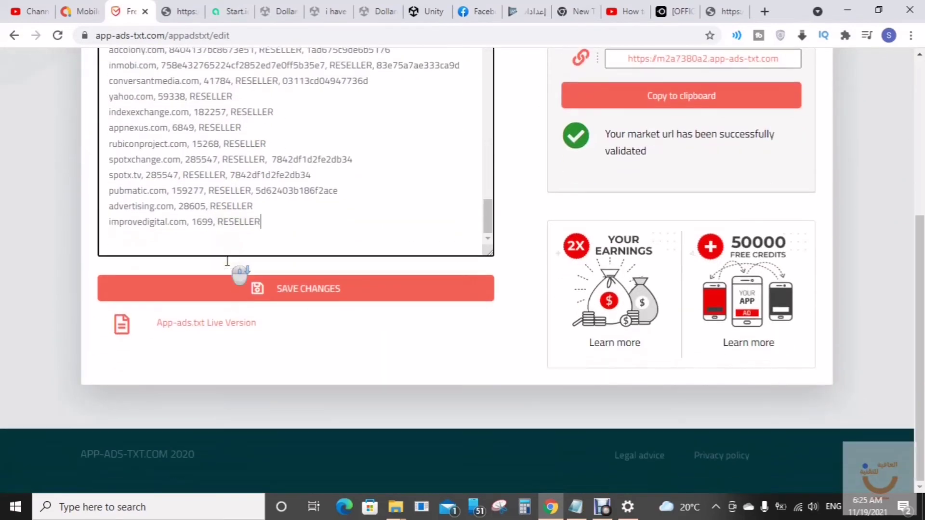
- Save the list, then reload the editor to confirm startapp.com and start.io were kept
{"action": "left_click", "coordinate": [288, 299]}
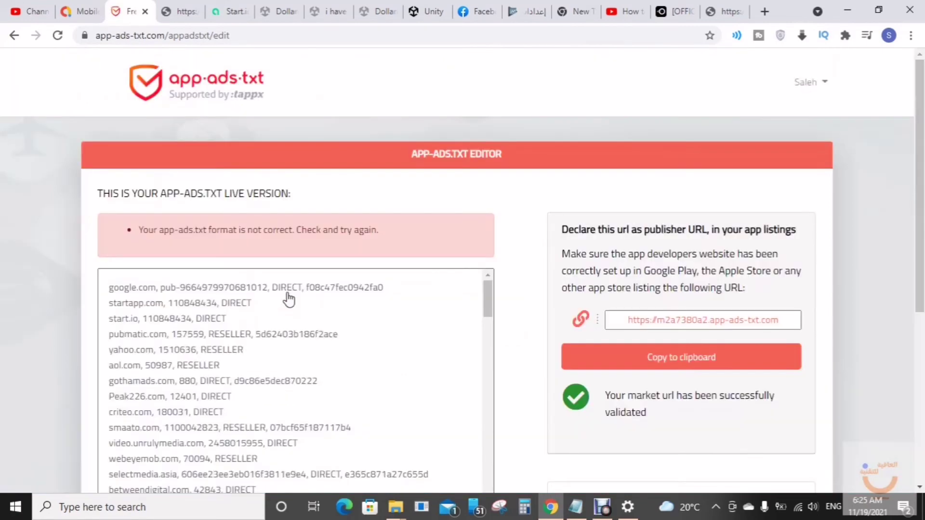
{"action": "scroll", "coordinate": [367, 276], "scroll_direction": "down", "scroll_amount": 1}
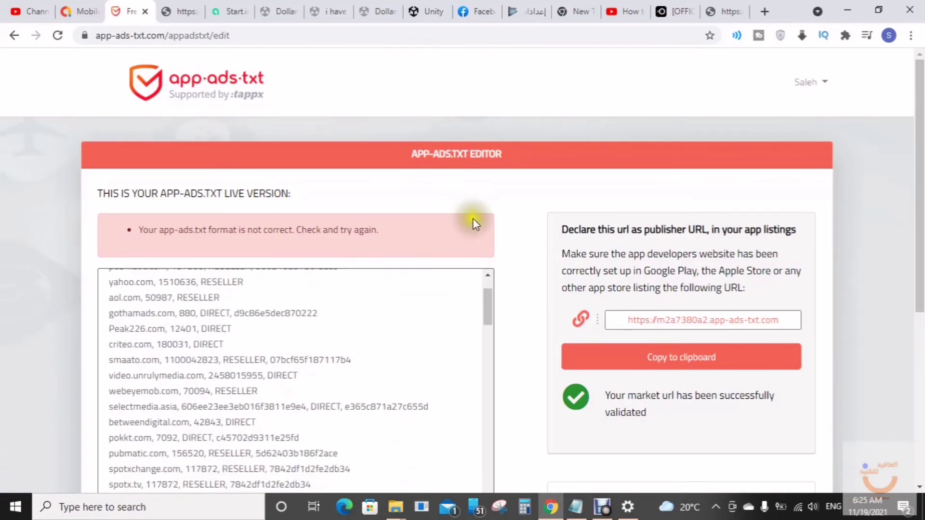
{"action": "scroll", "coordinate": [472, 220], "scroll_direction": "down", "scroll_amount": 3}
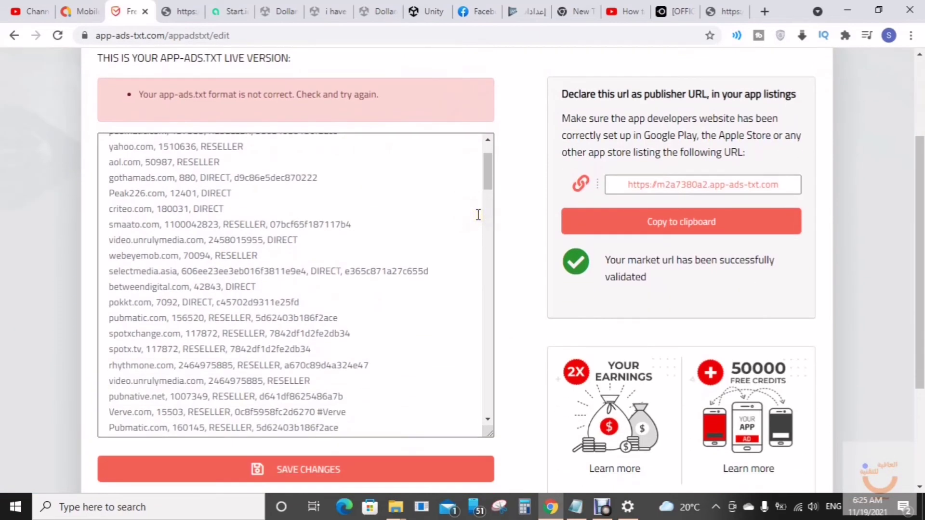
{"action": "scroll", "coordinate": [478, 215], "scroll_direction": "down", "scroll_amount": 4}
{"action": "scroll", "coordinate": [489, 221], "scroll_direction": "down", "scroll_amount": 1}
{"action": "scroll", "coordinate": [496, 256], "scroll_direction": "down", "scroll_amount": 3}
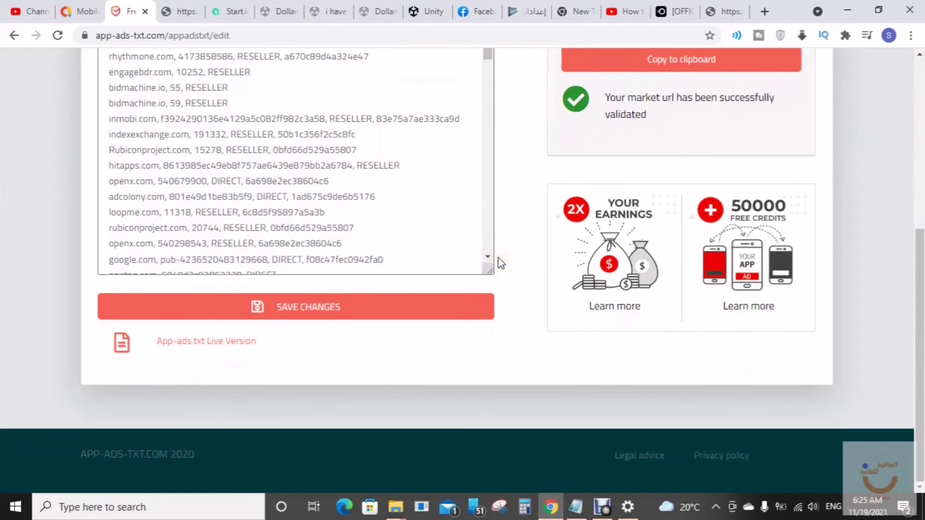
{"action": "scroll", "coordinate": [500, 263], "scroll_direction": "up", "scroll_amount": 4}
{"action": "scroll", "coordinate": [550, 249], "scroll_direction": "up", "scroll_amount": 2}
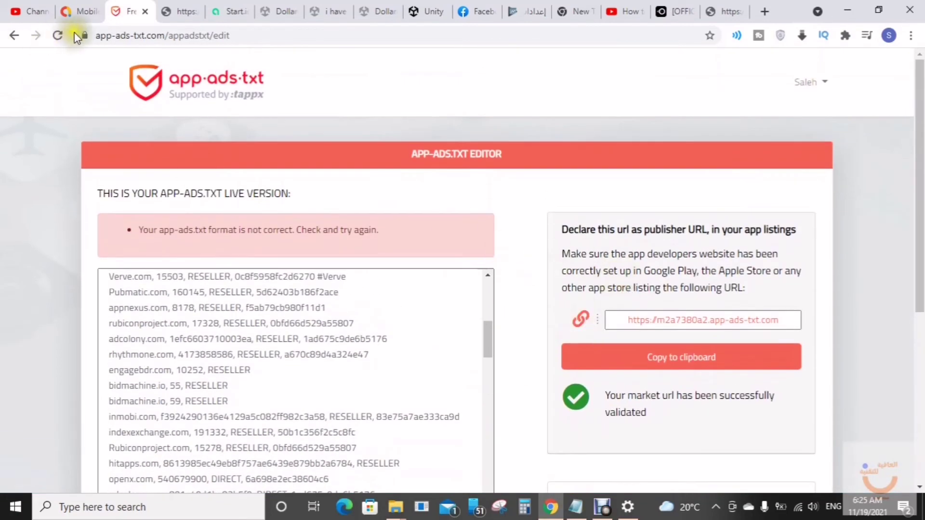
{"action": "left_click", "coordinate": [58, 35]}
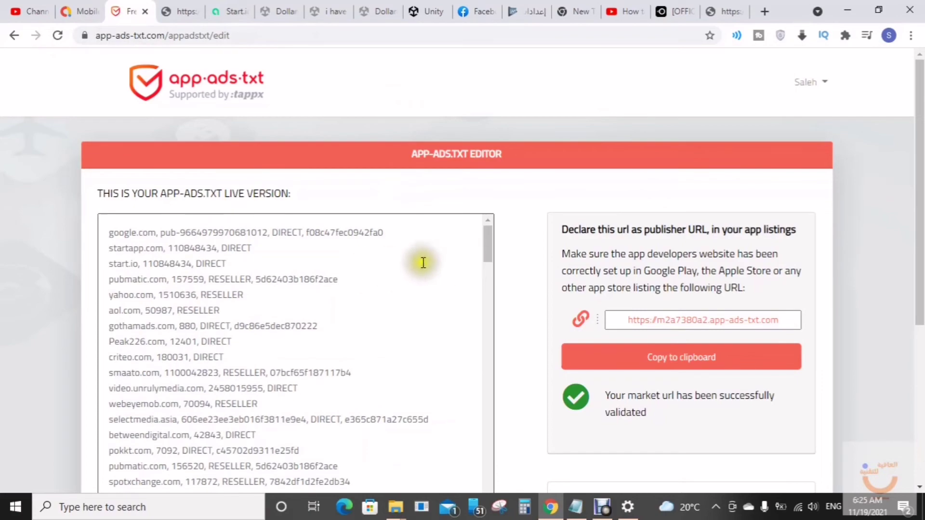
{"action": "left_click", "coordinate": [724, 5]}
{"action": "scroll", "coordinate": [444, 217], "scroll_direction": "up", "scroll_amount": 15}
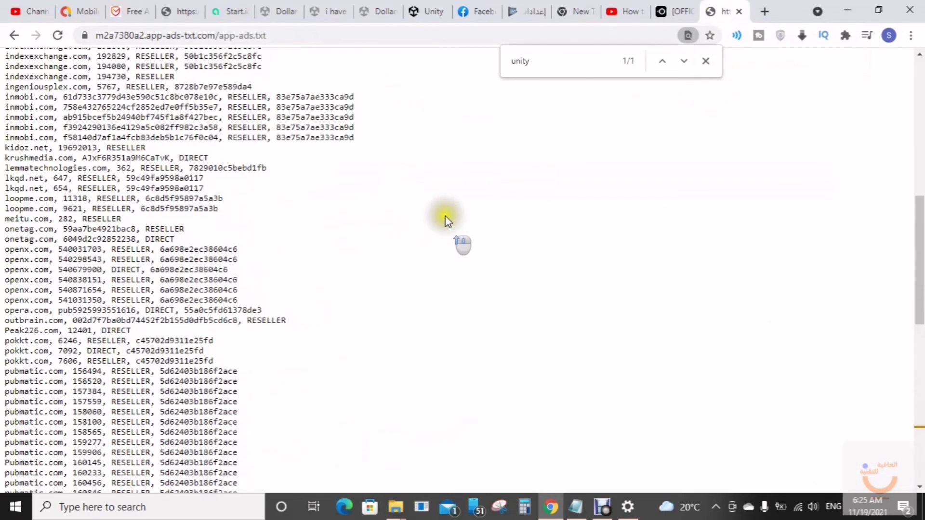
{"action": "left_click", "coordinate": [705, 63]}
{"action": "scroll", "coordinate": [241, 250], "scroll_direction": "up", "scroll_amount": 7}
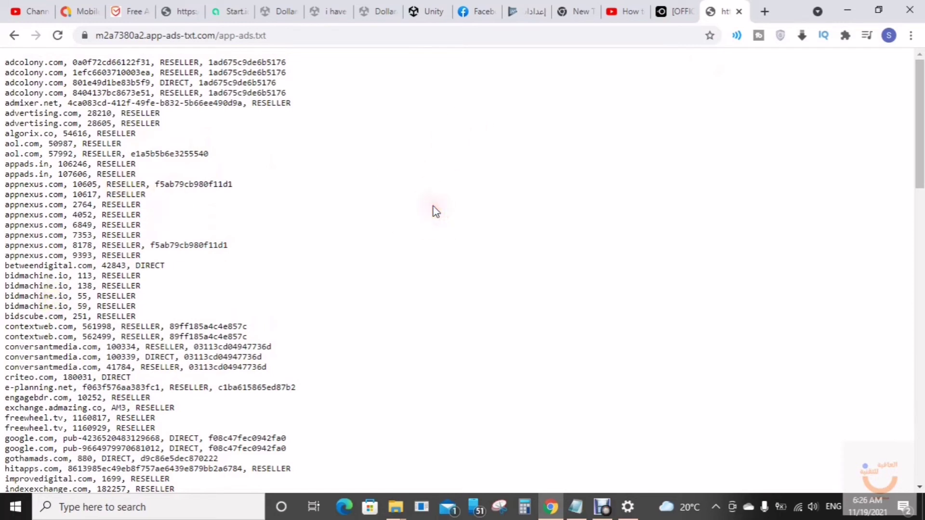
{"action": "key", "text": "ctrl+f"}
{"action": "type", "text": "googlr"}
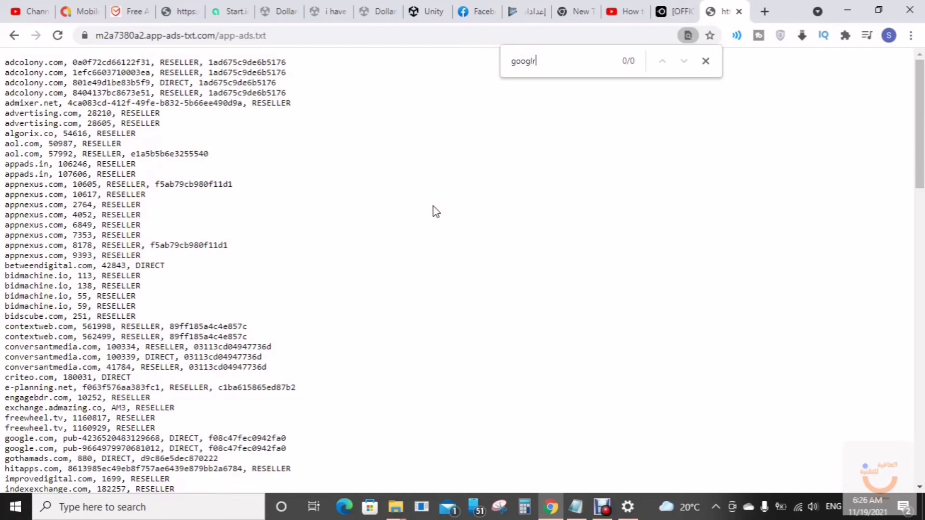
{"action": "key", "text": "Escape"}
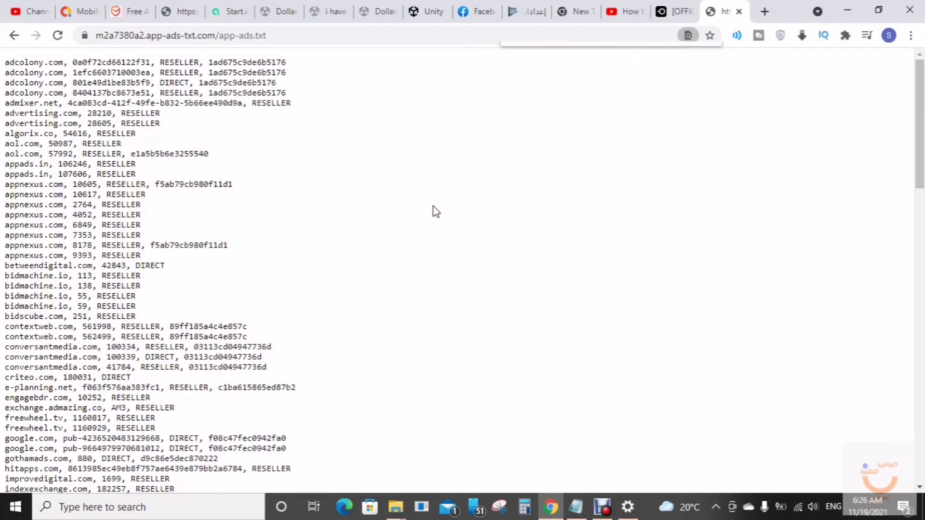
{"action": "left_click", "coordinate": [136, 9]}
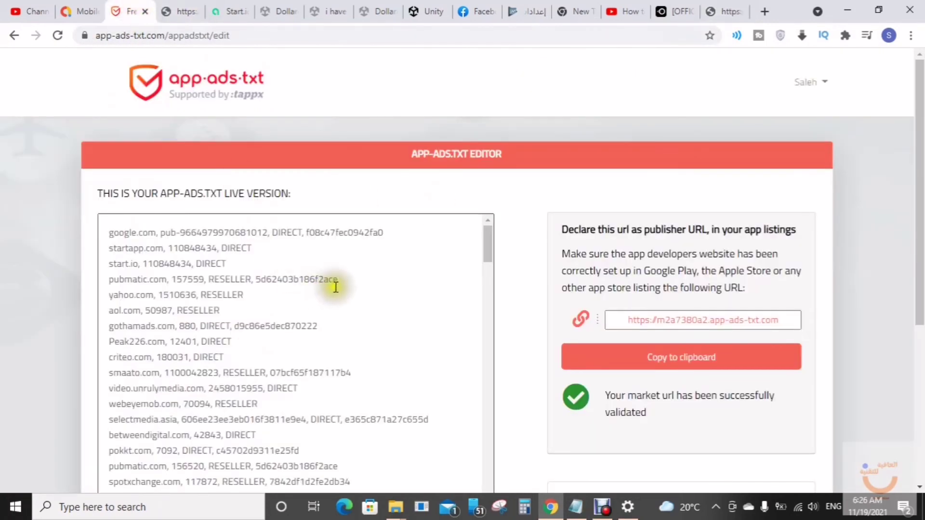
- Save the edited app-ads.txt entries and open the hosted live file
{"action": "left_click", "coordinate": [116, 250]}
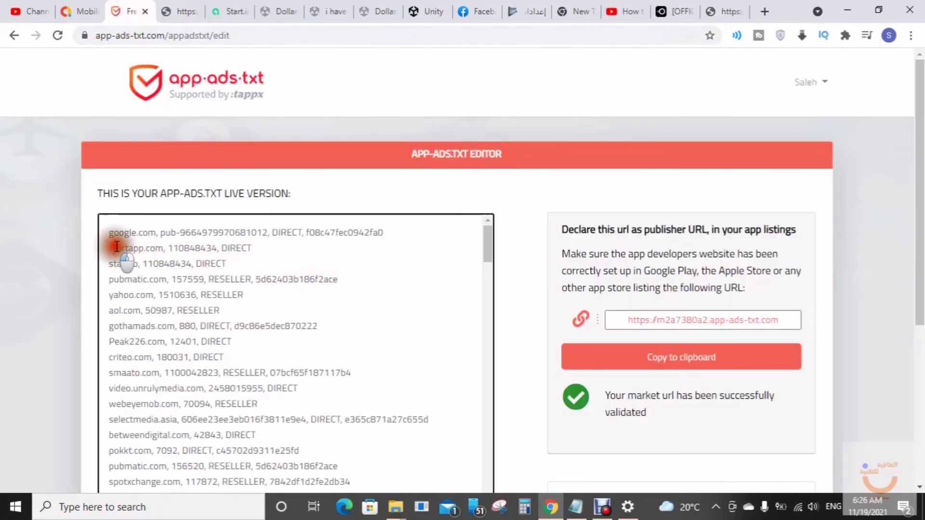
{"action": "scroll", "coordinate": [372, 296], "scroll_direction": "down", "scroll_amount": 10}
{"action": "scroll", "coordinate": [514, 325], "scroll_direction": "down", "scroll_amount": 5}
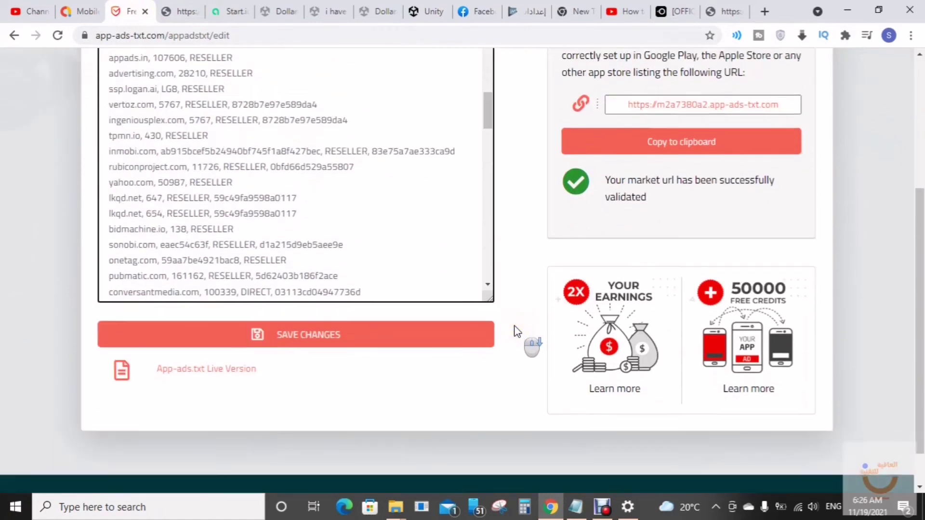
{"action": "left_click", "coordinate": [266, 298]}
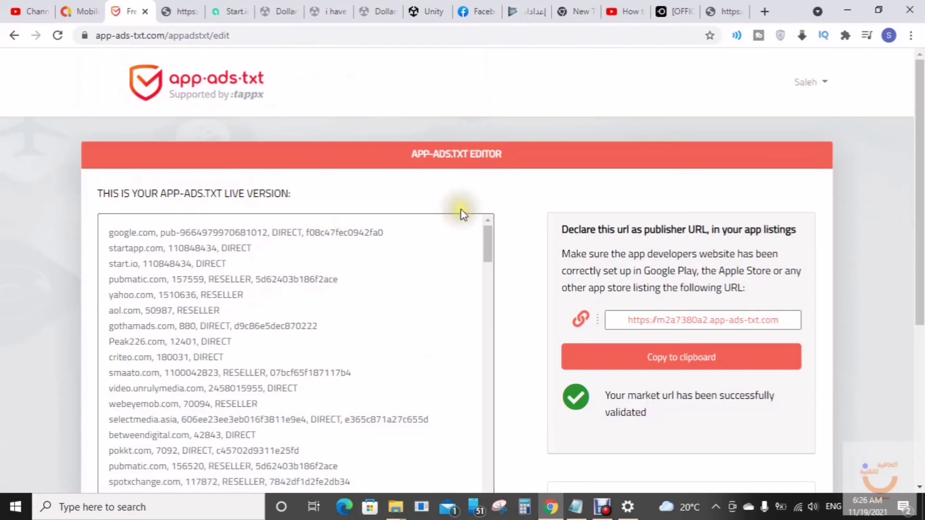
{"action": "scroll", "coordinate": [461, 209], "scroll_direction": "down", "scroll_amount": 2}
{"action": "scroll", "coordinate": [461, 210], "scroll_direction": "down", "scroll_amount": 4}
{"action": "left_click", "coordinate": [241, 326]}
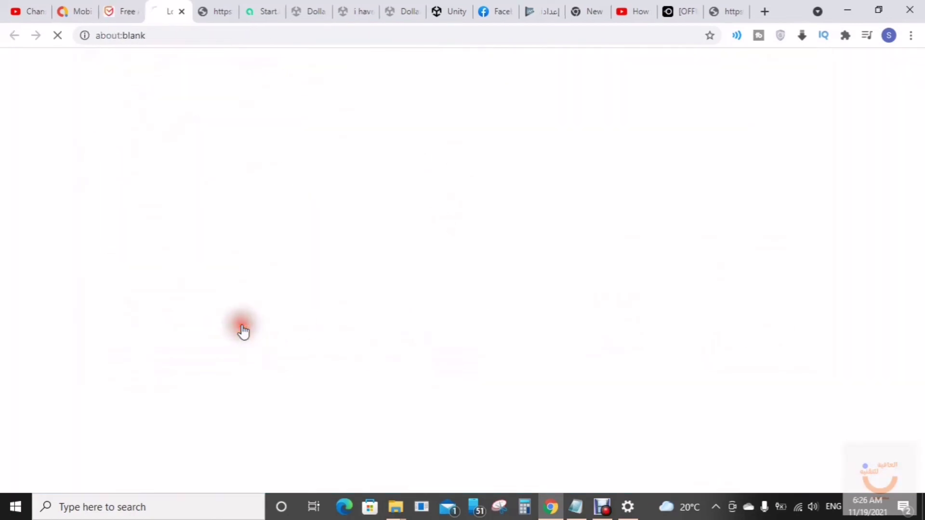
- Back in the editor, save the app-ads.txt entries once more
{"action": "left_click", "coordinate": [123, 11]}
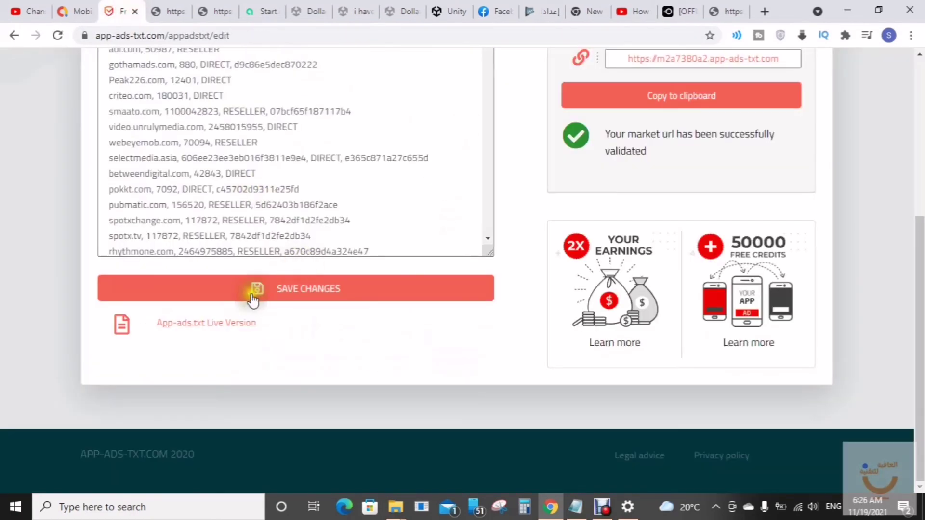
{"action": "left_click", "coordinate": [288, 297]}
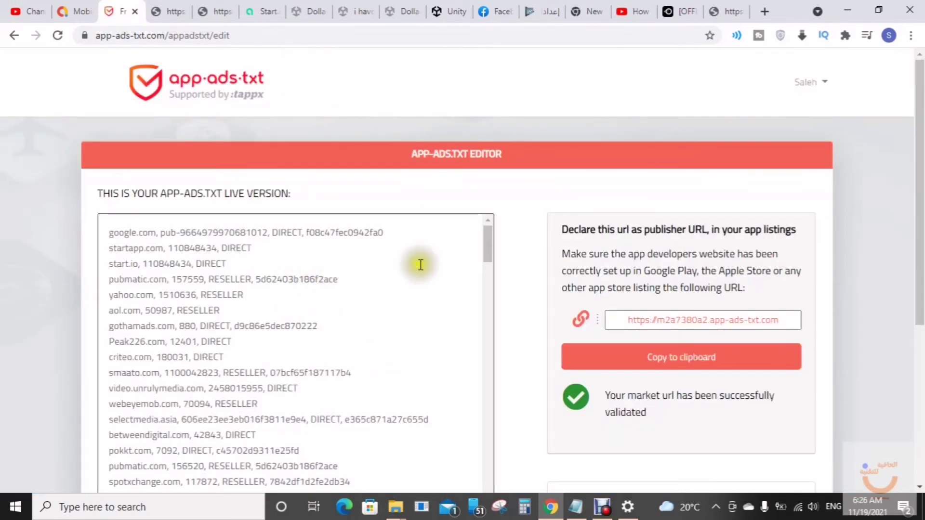
{"action": "scroll", "coordinate": [464, 361], "scroll_direction": "down", "scroll_amount": 3}
{"action": "scroll", "coordinate": [506, 347], "scroll_direction": "down", "scroll_amount": 5}
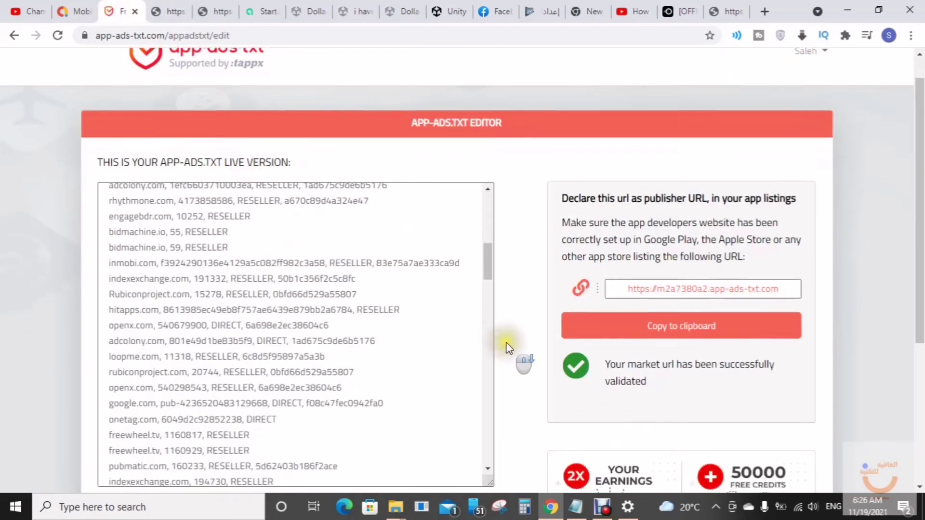
{"action": "scroll", "coordinate": [278, 201], "scroll_direction": "down", "scroll_amount": 2}
{"action": "scroll", "coordinate": [277, 201], "scroll_direction": "down", "scroll_amount": 3}
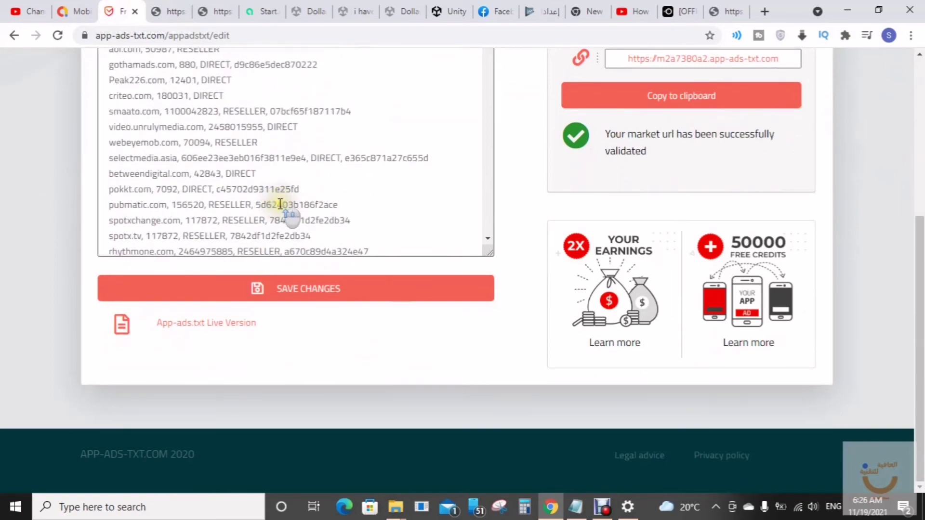
{"action": "scroll", "coordinate": [280, 204], "scroll_direction": "up", "scroll_amount": 7}
- Insert and remove a blank line above the startapp.com line, then save the entries
{"action": "left_click", "coordinate": [111, 249]}
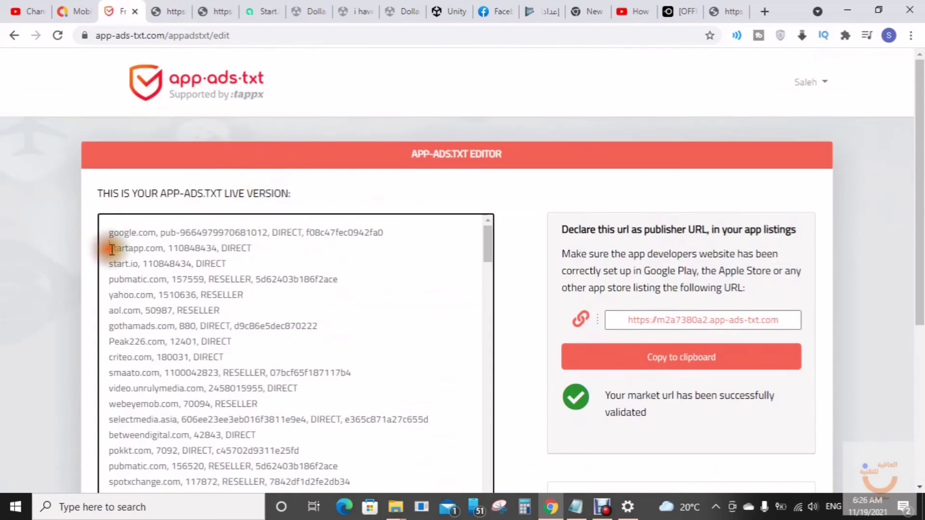
{"action": "key", "text": "Return"}
{"action": "key", "text": "BackSpace"}
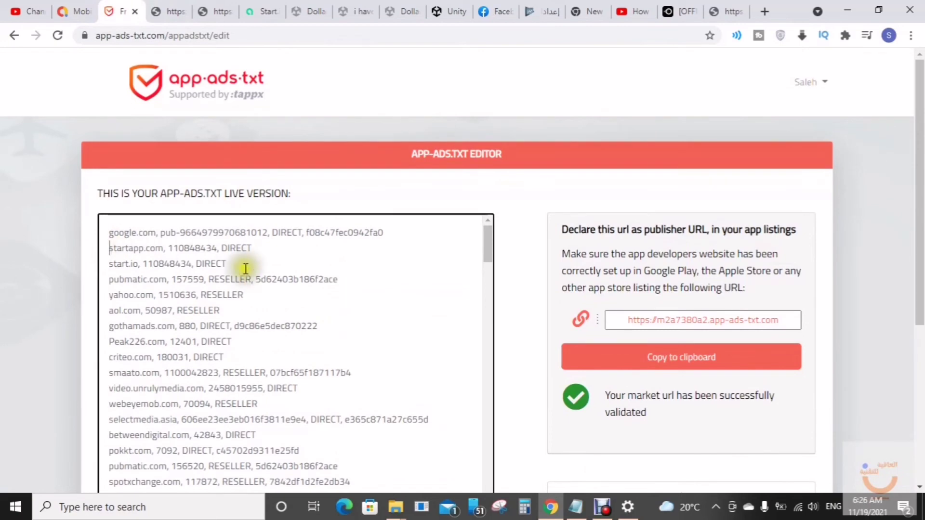
{"action": "scroll", "coordinate": [366, 285], "scroll_direction": "down", "scroll_amount": 7}
{"action": "scroll", "coordinate": [507, 312], "scroll_direction": "down", "scroll_amount": 4}
{"action": "scroll", "coordinate": [507, 312], "scroll_direction": "down", "scroll_amount": 1}
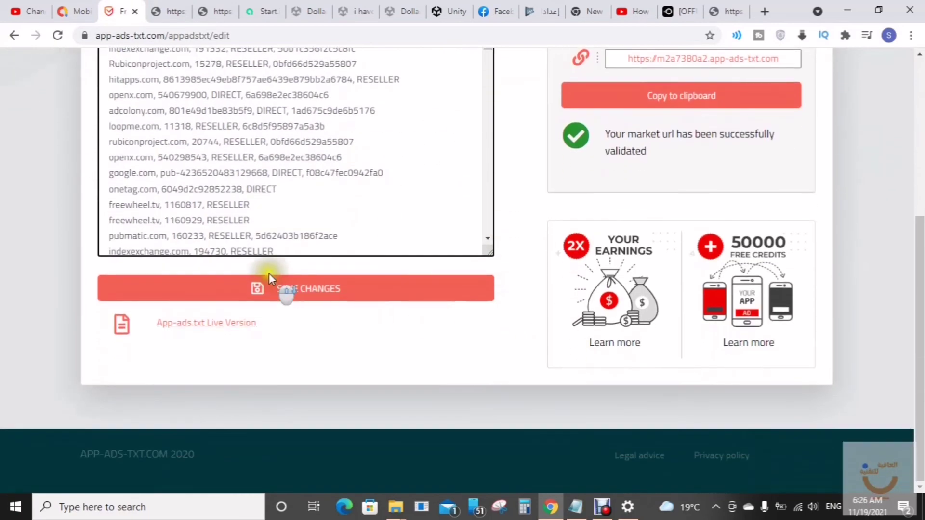
{"action": "left_click", "coordinate": [298, 301]}
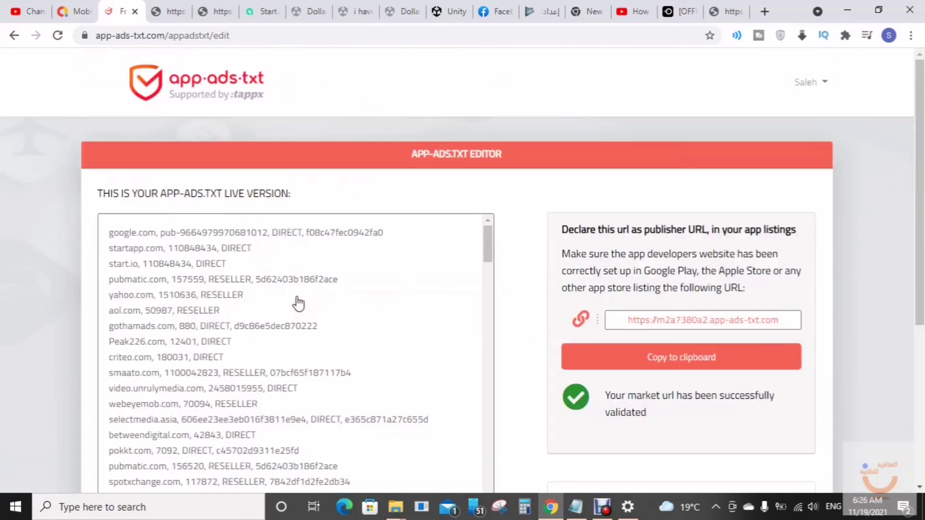
- Open the App-ads.txt Live Version of the hosted file
{"action": "scroll", "coordinate": [415, 333], "scroll_direction": "down", "scroll_amount": 5}
{"action": "scroll", "coordinate": [489, 348], "scroll_direction": "down", "scroll_amount": 5}
{"action": "scroll", "coordinate": [504, 356], "scroll_direction": "down", "scroll_amount": 3}
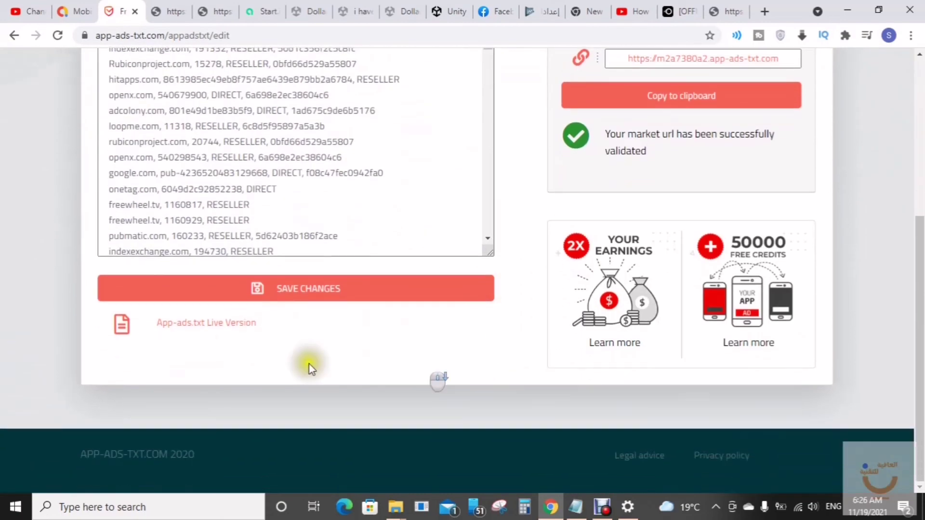
{"action": "left_click", "coordinate": [216, 331]}
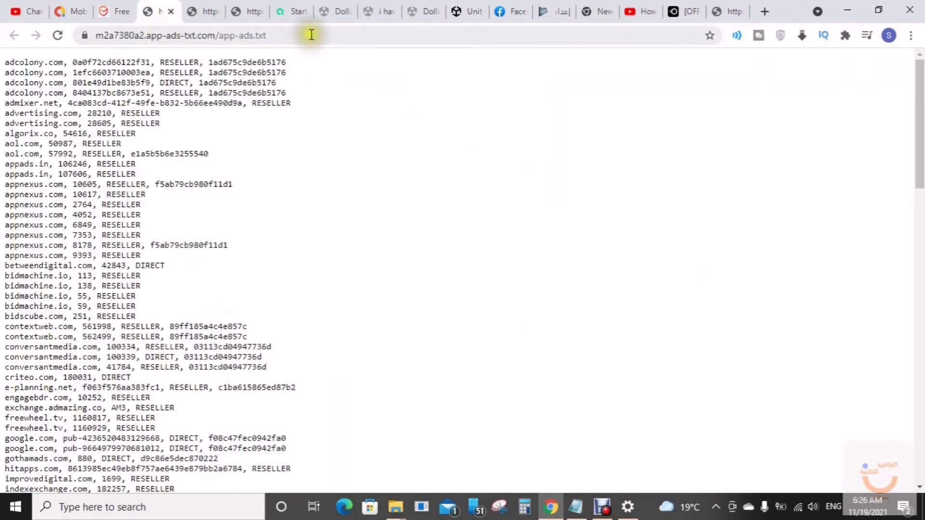
- Copy the hosted app-ads.txt file's URL from the address bar
{"action": "left_click", "coordinate": [311, 35]}
{"action": "right_click", "coordinate": [311, 35]}
{"action": "left_click", "coordinate": [371, 112]}
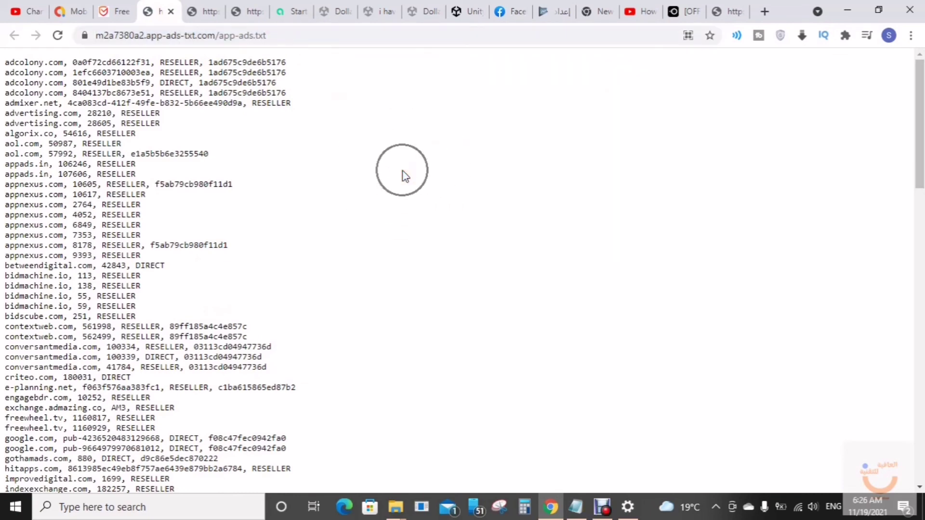
- Search the hosted file for the start.io and google entries, then return to Play Console
{"action": "key", "text": "ctrl+f"}
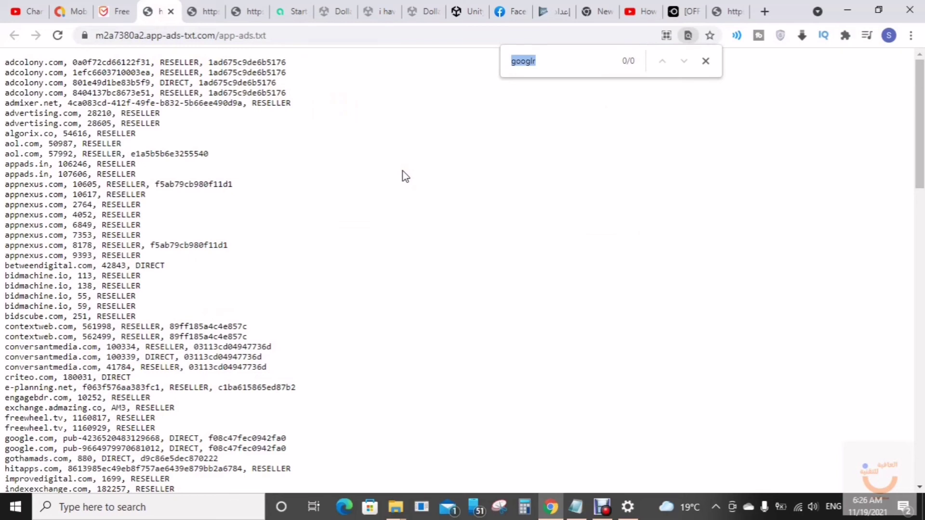
{"action": "type", "text": "sta"}
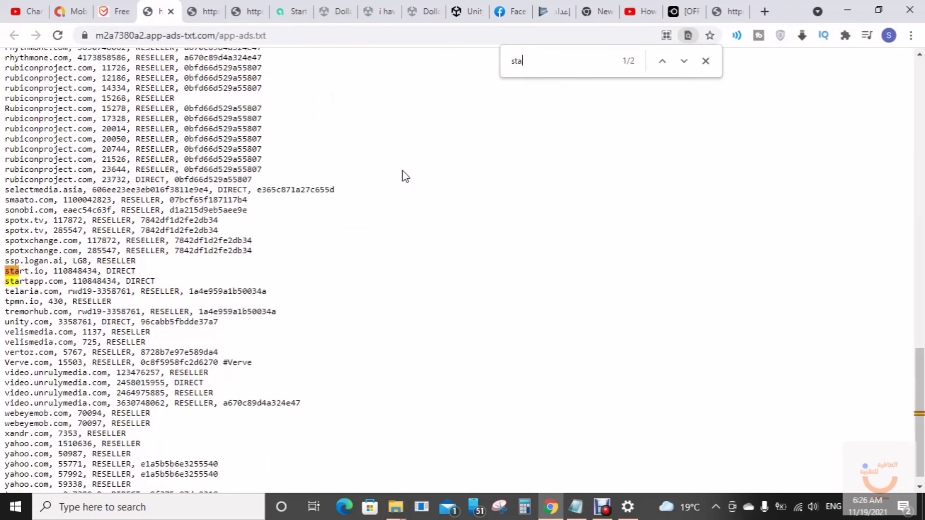
{"action": "type", "text": "uni"}
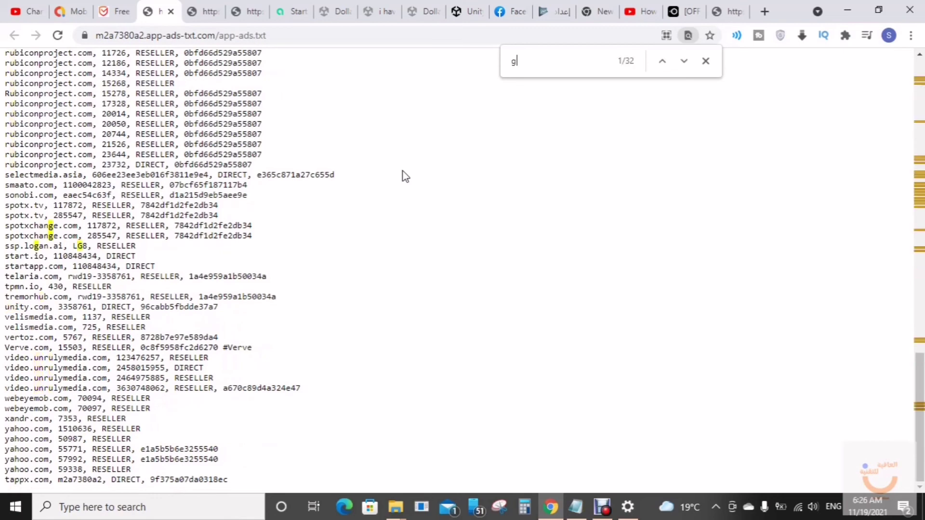
{"action": "type", "text": "oogle"}
{"action": "key", "text": "Escape"}
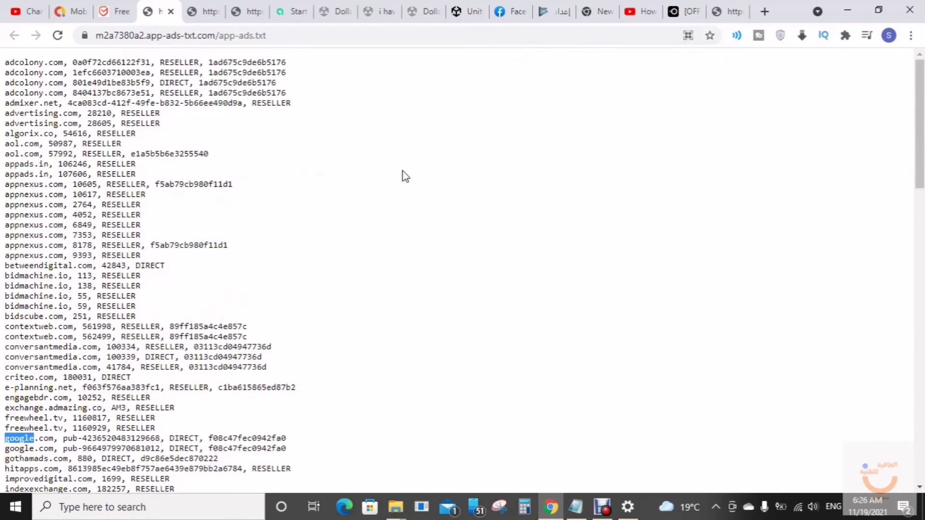
{"action": "left_click", "coordinate": [289, 35]}
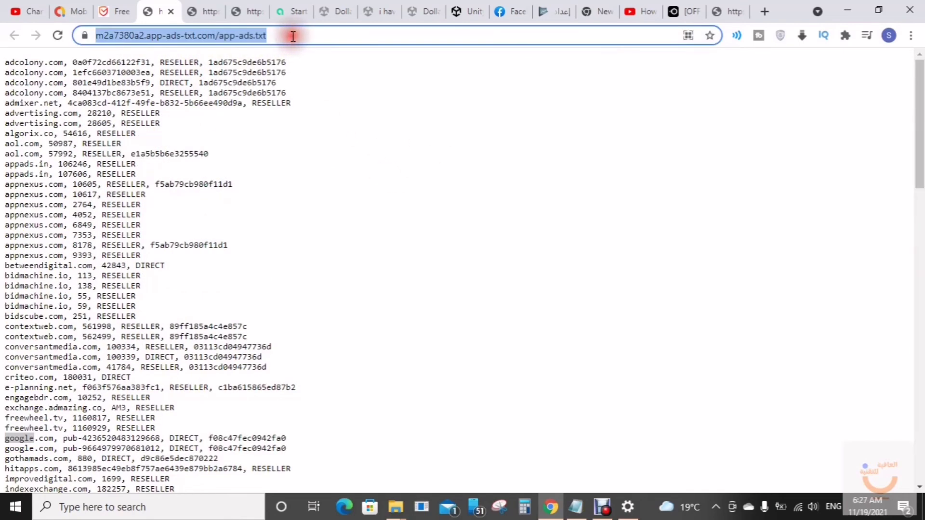
{"action": "left_click", "coordinate": [551, 13]}
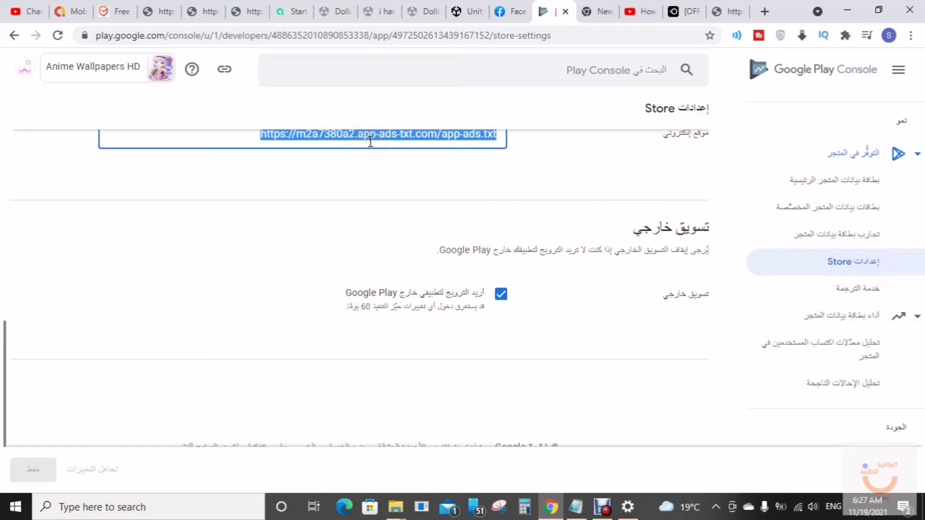
- Go back to the app-ads-txt.com editor tab and scroll up to review it
{"action": "left_click", "coordinate": [107, 11]}
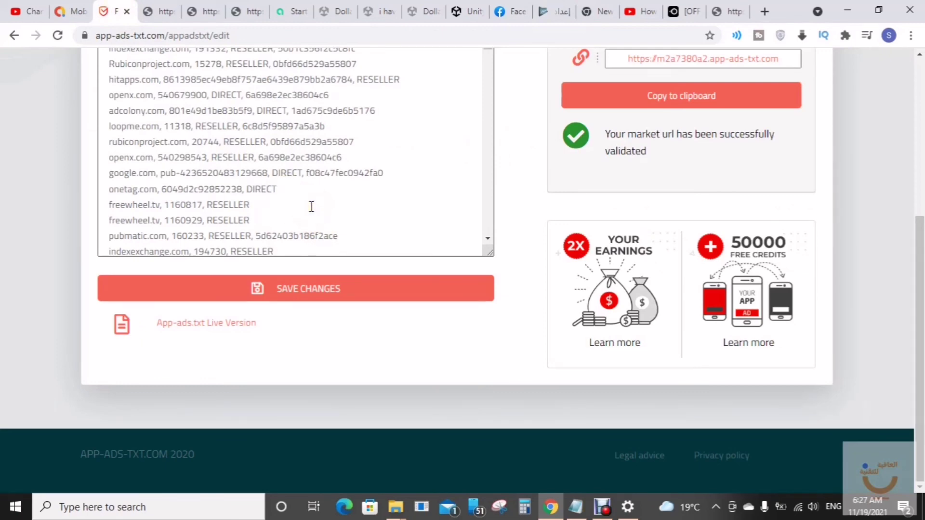
{"action": "scroll", "coordinate": [328, 212], "scroll_direction": "up", "scroll_amount": 5}
{"action": "left_click", "coordinate": [919, 145]}
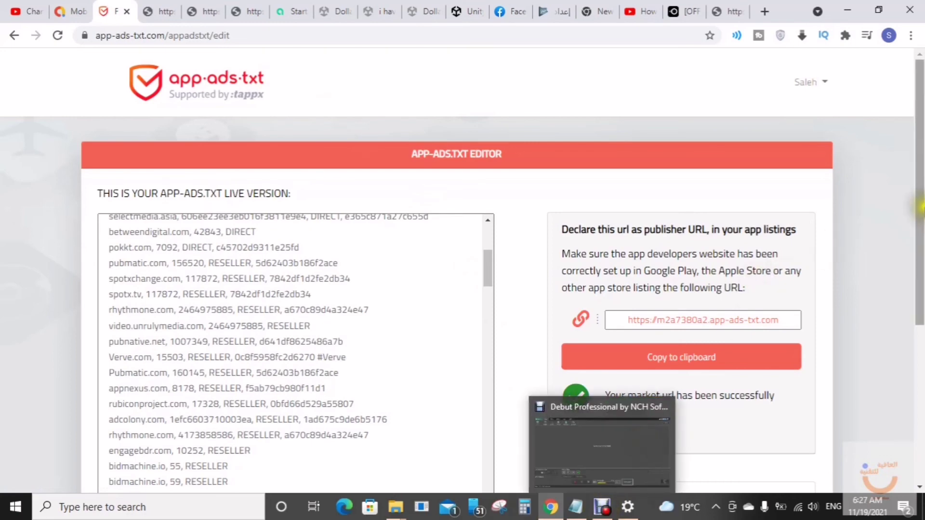
- Close the five duplicate hosted app-ads.txt tabs, leaving Start.io's App-ads.txt page in view
{"action": "scroll", "coordinate": [904, 197], "scroll_direction": "down", "scroll_amount": 5}
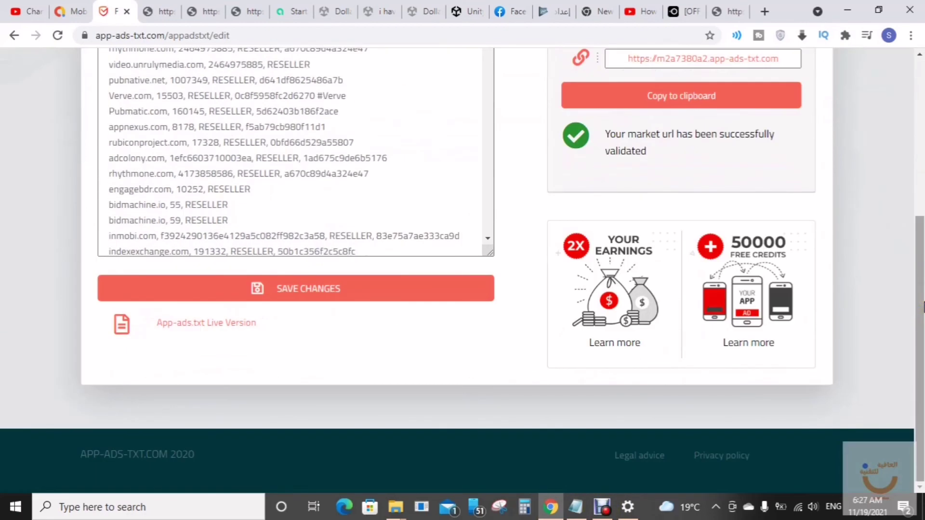
{"action": "left_click", "coordinate": [255, 12]}
{"action": "left_click", "coordinate": [260, 11]}
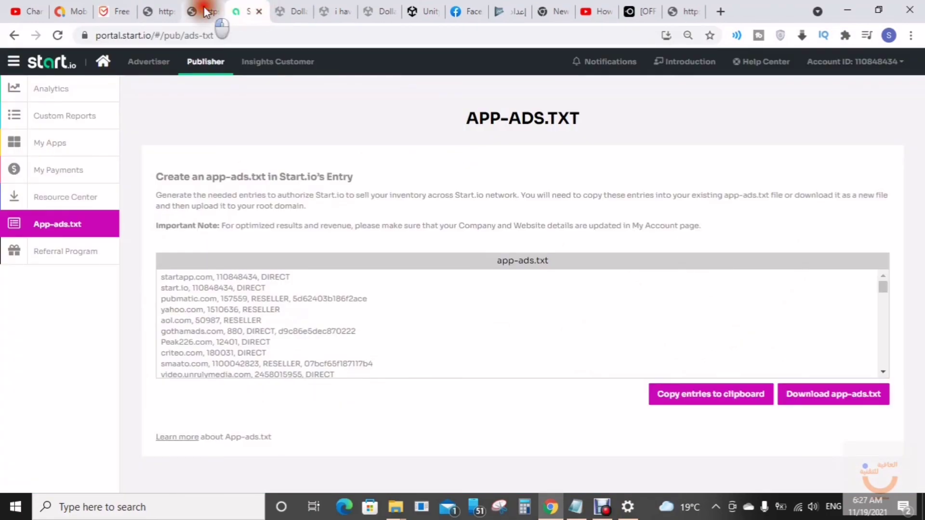
{"action": "left_click", "coordinate": [212, 13]}
{"action": "left_click", "coordinate": [214, 13]}
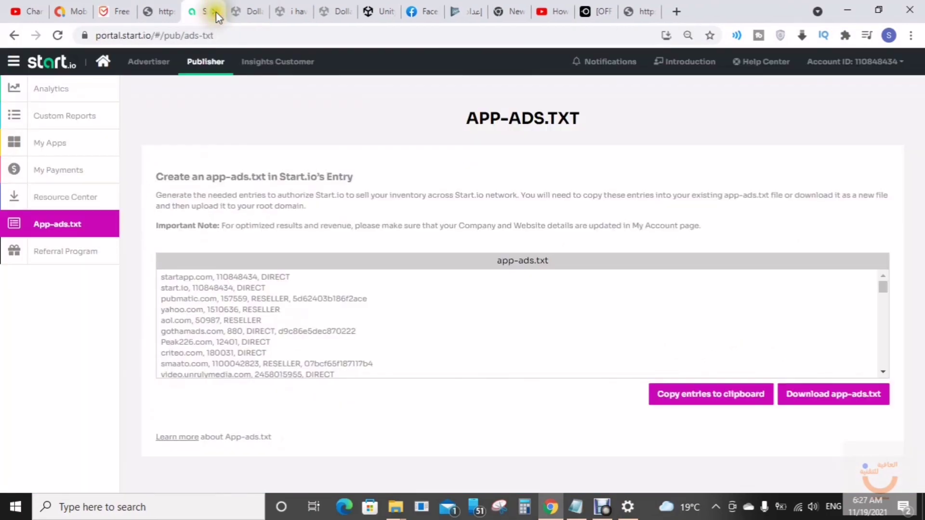
{"action": "left_click", "coordinate": [169, 13]}
{"action": "left_click", "coordinate": [170, 12]}
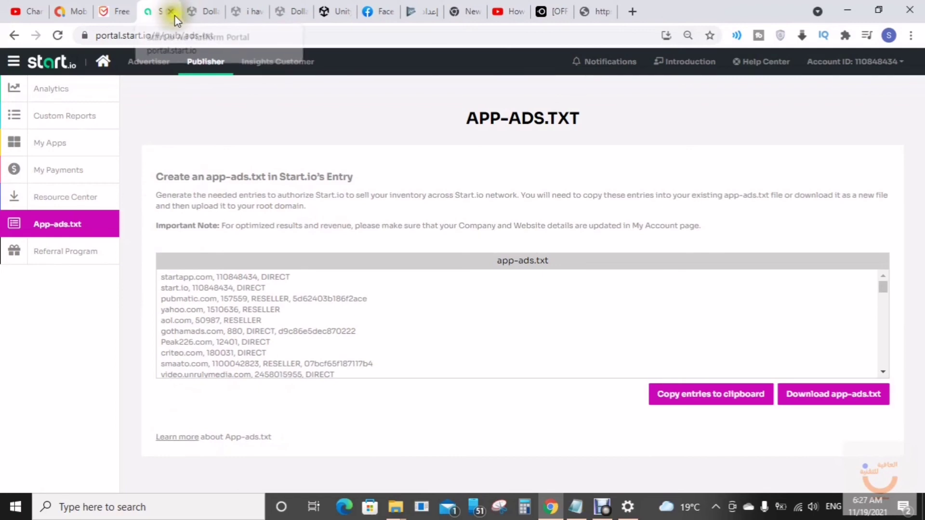